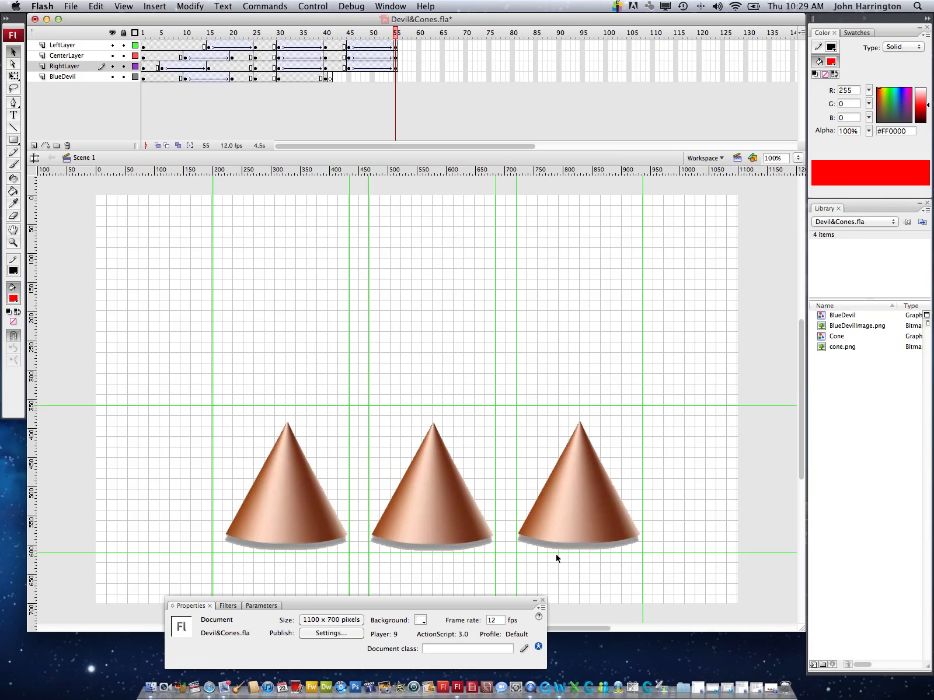
Open ModelDevilCones.mov in QuickTime Player, examine the order of its on-screen text up to the Guess? prompt, and return to Flash
{"action": "left_click", "coordinate": [768, 690]}
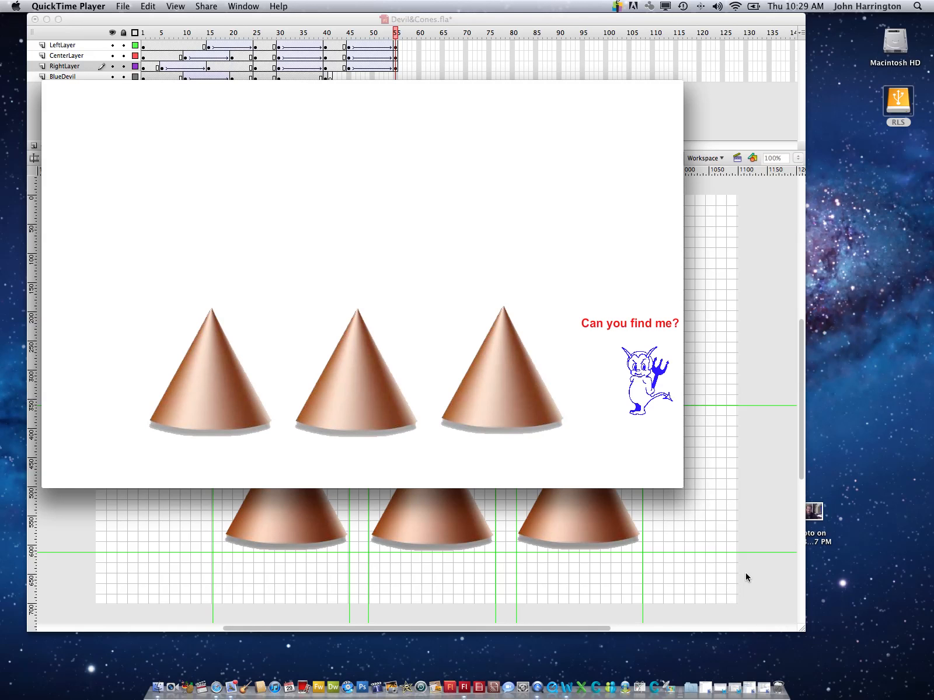
{"action": "mouse_move", "coordinate": [417, 194]}
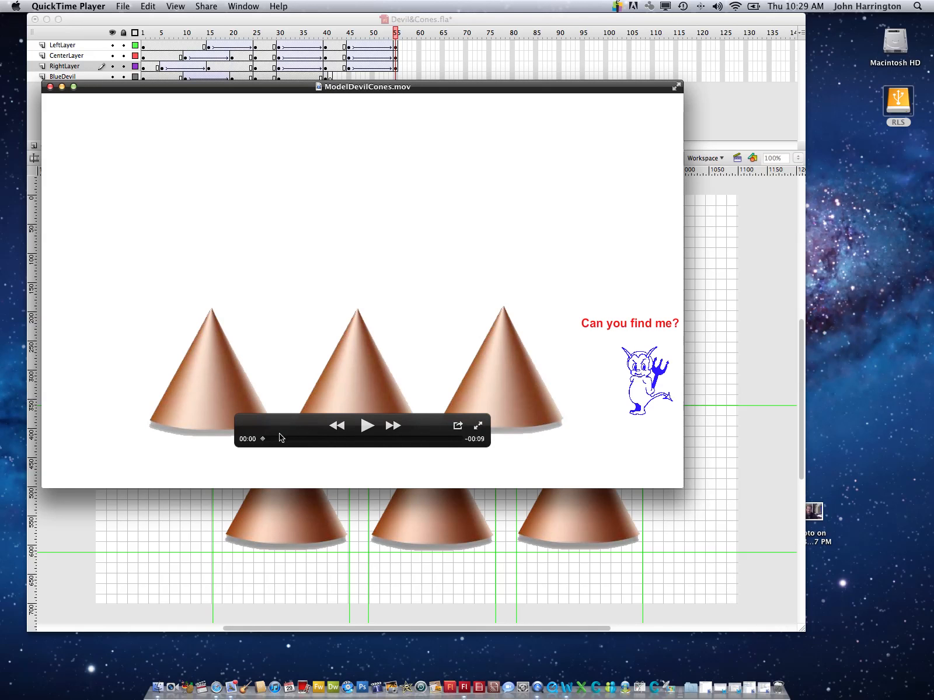
{"action": "mouse_move", "coordinate": [263, 441]}
{"action": "left_mouse_down"}
{"action": "mouse_move", "coordinate": [331, 440]}
{"action": "mouse_move", "coordinate": [262, 440]}
{"action": "mouse_move", "coordinate": [273, 441]}
{"action": "left_mouse_up"}
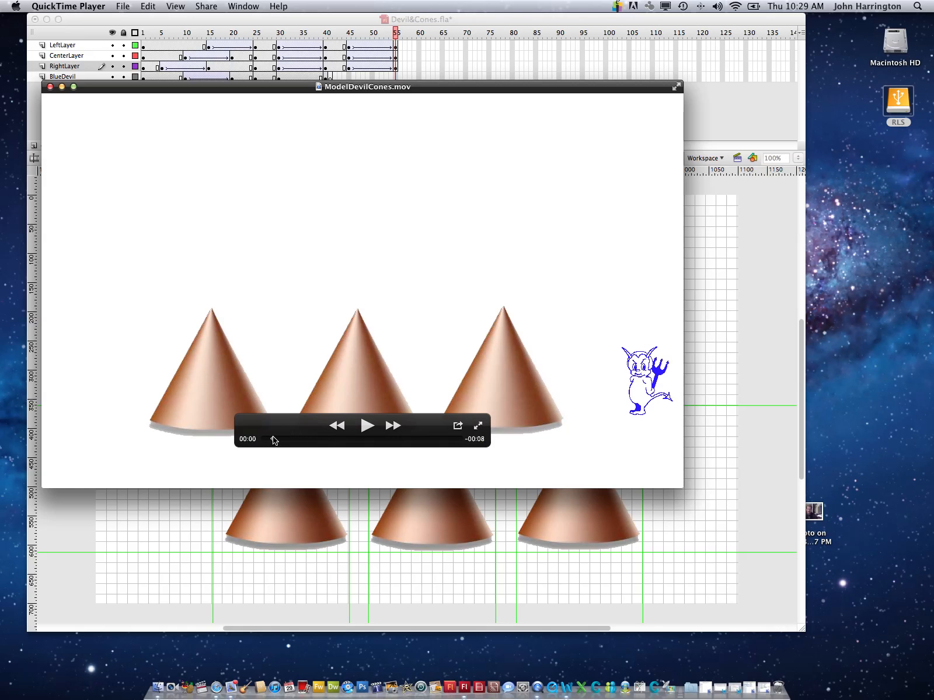
{"action": "left_click", "coordinate": [273, 441]}
{"action": "left_click_drag", "start_coordinate": [273, 441], "coordinate": [338, 444]}
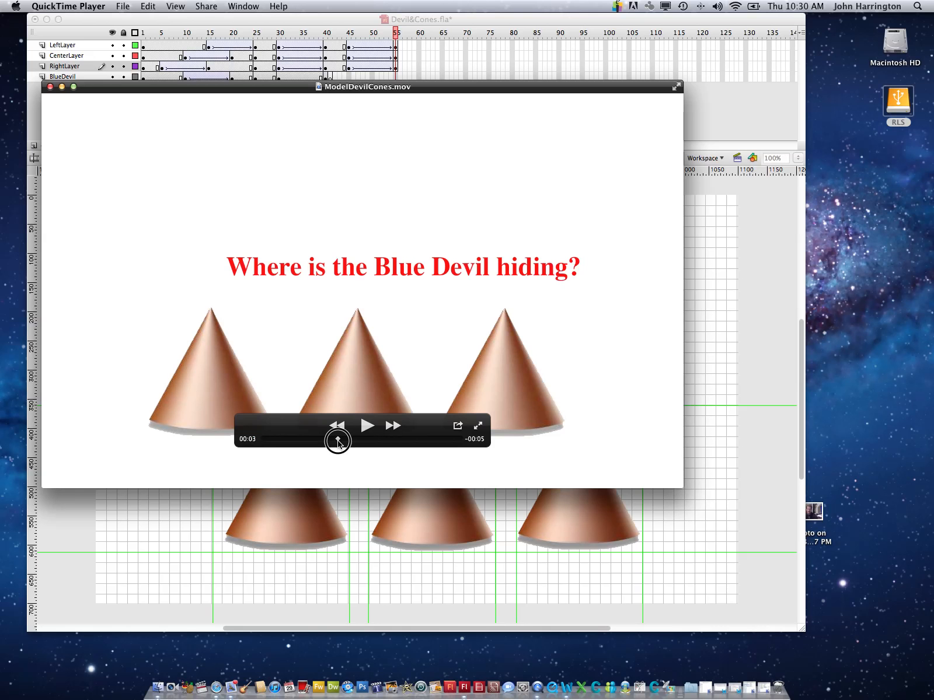
{"action": "left_click_drag", "start_coordinate": [338, 442], "coordinate": [368, 437]}
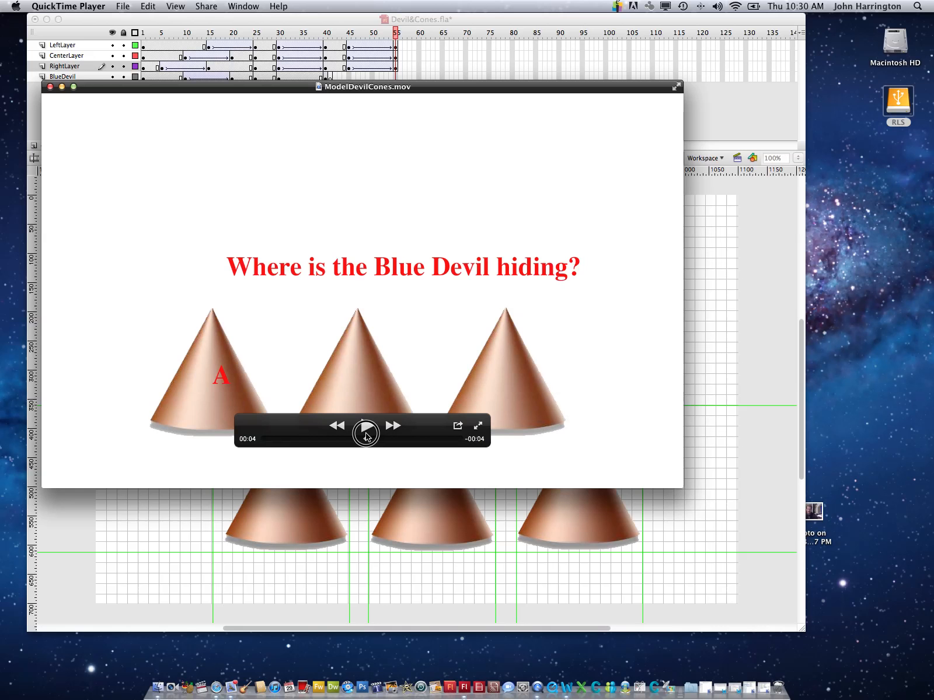
{"action": "left_click_drag", "start_coordinate": [366, 437], "coordinate": [376, 439]}
{"action": "left_click_drag", "start_coordinate": [376, 438], "coordinate": [433, 432]}
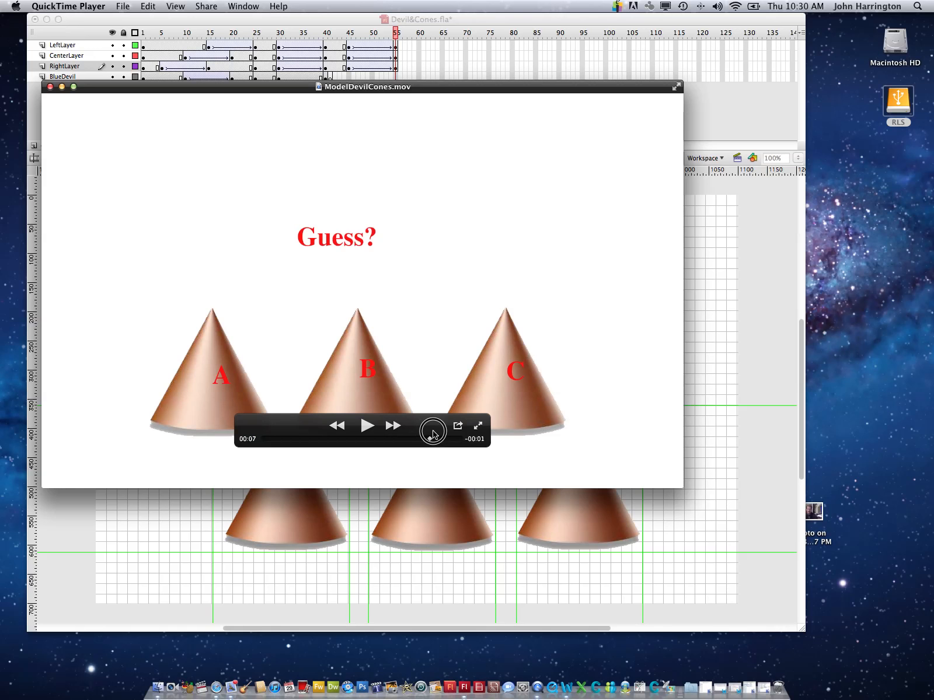
{"action": "left_click", "coordinate": [63, 87]}
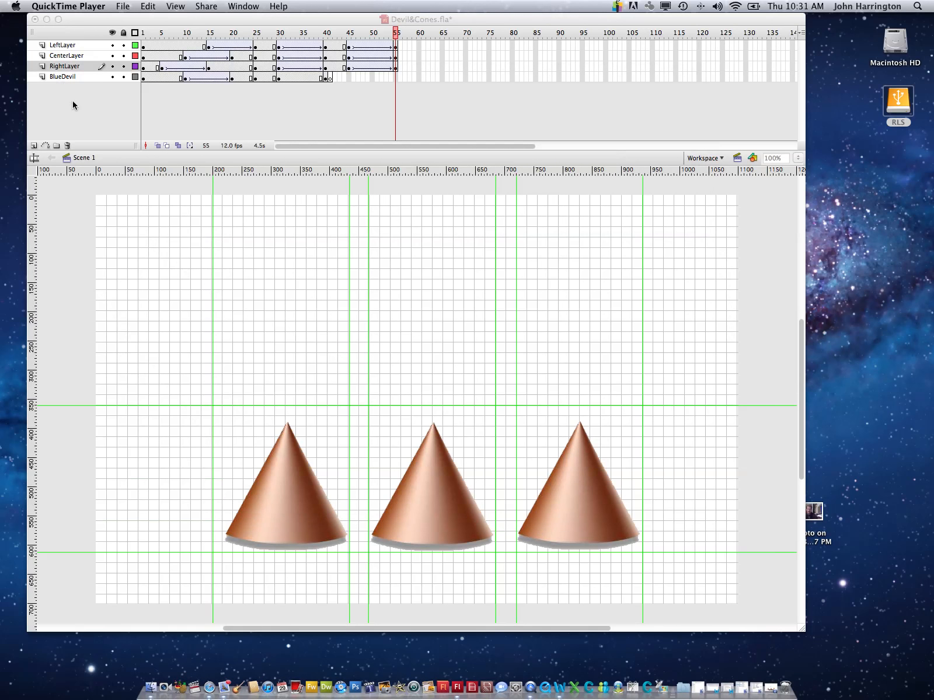
{"action": "left_click", "coordinate": [73, 102]}
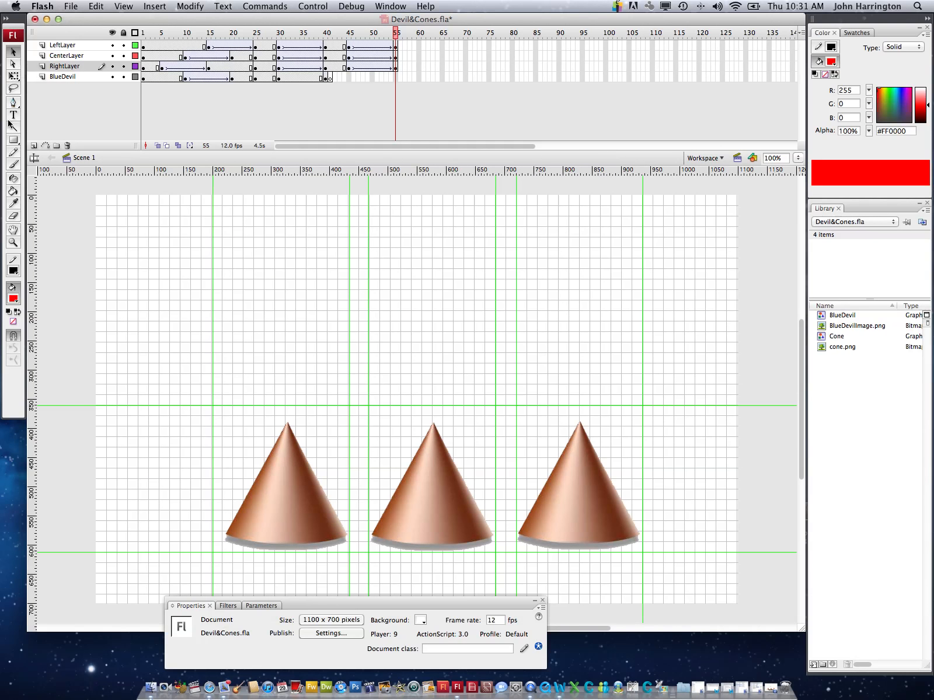
Add a new layer directly above RightLayer and name it Hiding
{"action": "left_click", "coordinate": [65, 104]}
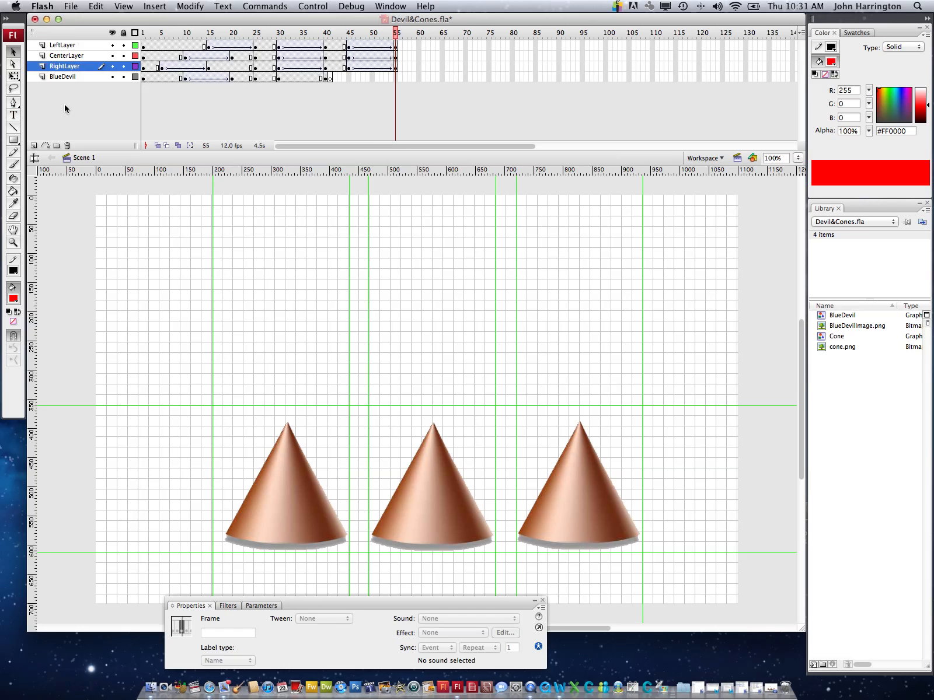
{"action": "left_click", "coordinate": [33, 146]}
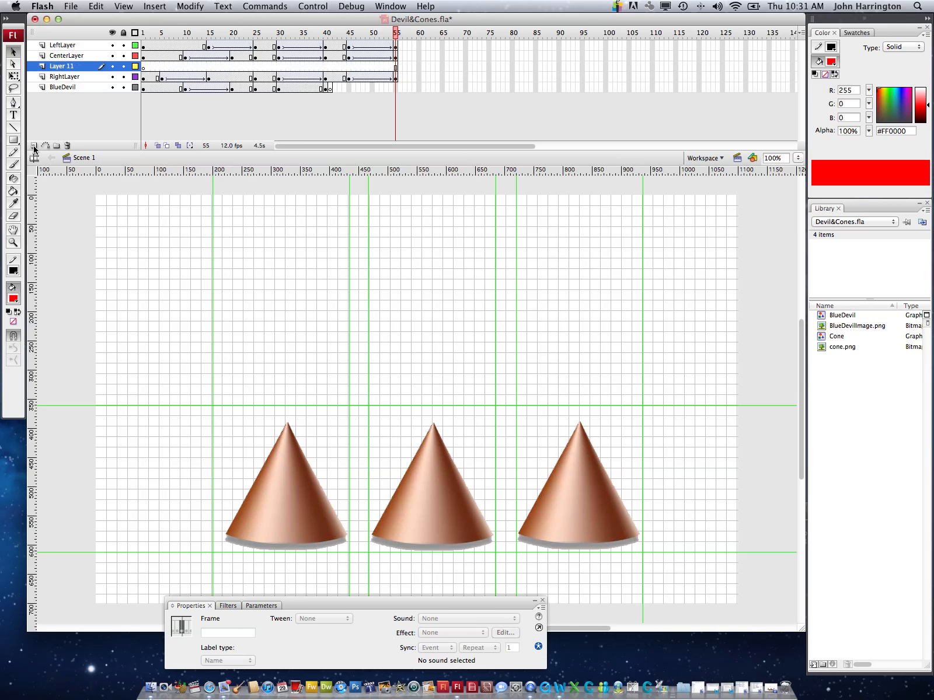
{"action": "left_click", "coordinate": [69, 67]}
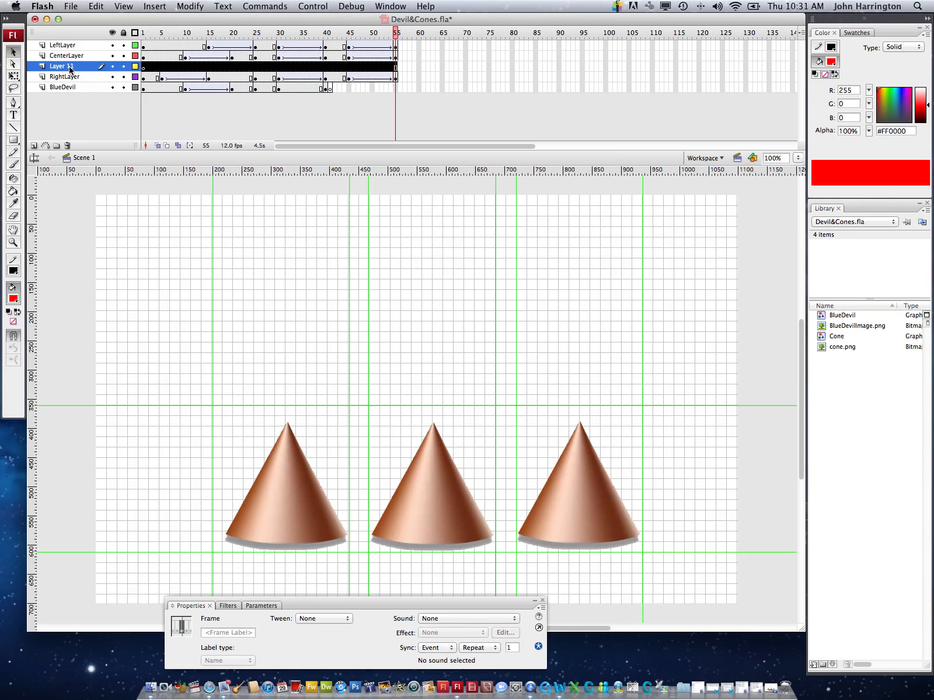
{"action": "double_click", "coordinate": [69, 68]}
{"action": "type", "text": "Hiding"}
{"action": "left_click", "coordinate": [61, 104]}
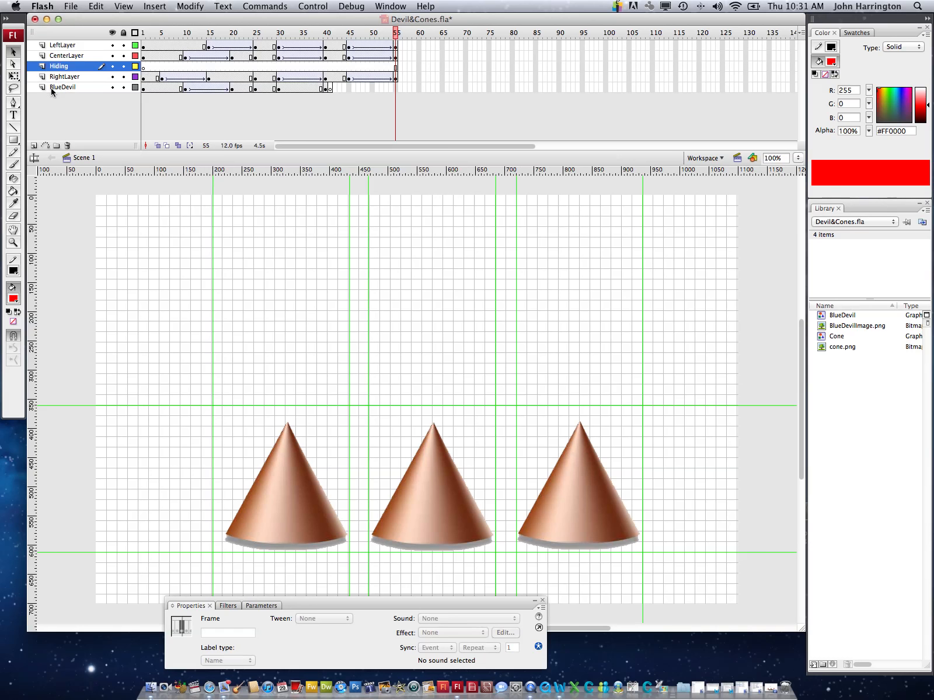
Add another new layer above the Hiding layer and name it ABCGuess
{"action": "left_click", "coordinate": [34, 146]}
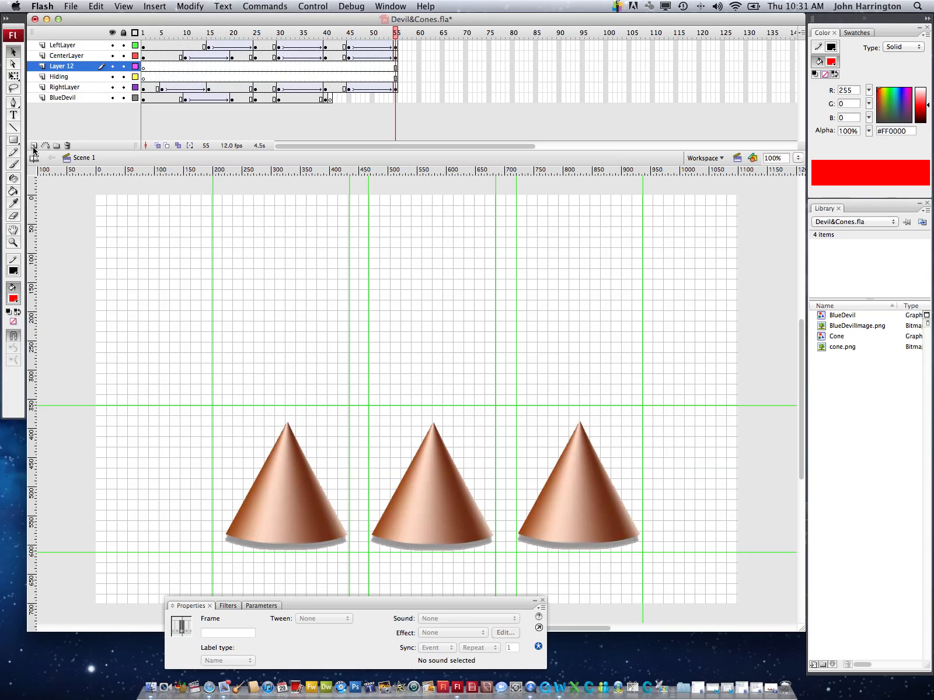
{"action": "double_click", "coordinate": [63, 67]}
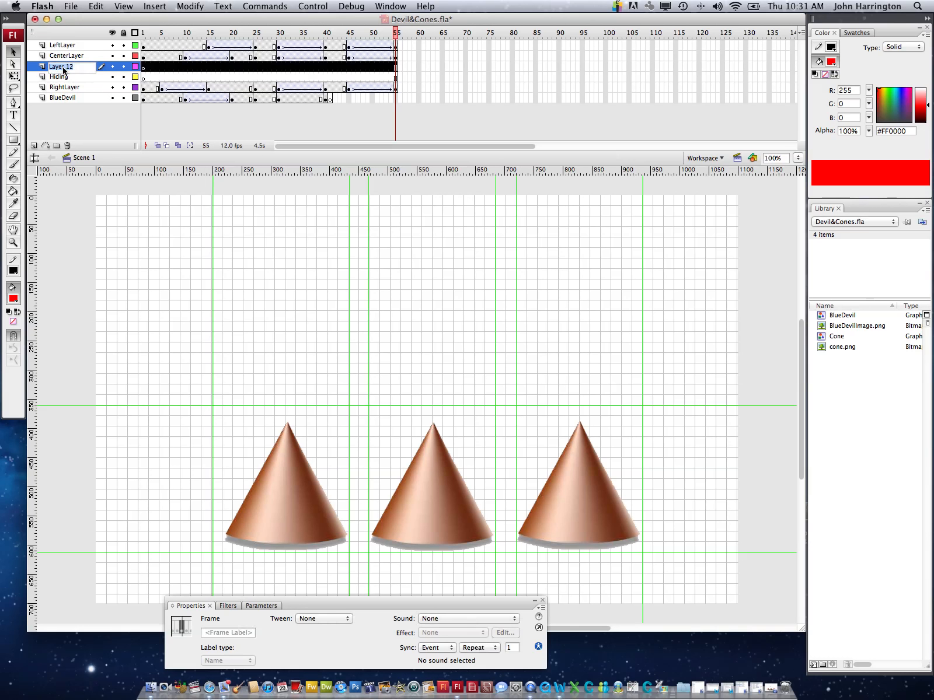
{"action": "type", "text": "ABCGuess"}
{"action": "left_click", "coordinate": [77, 116]}
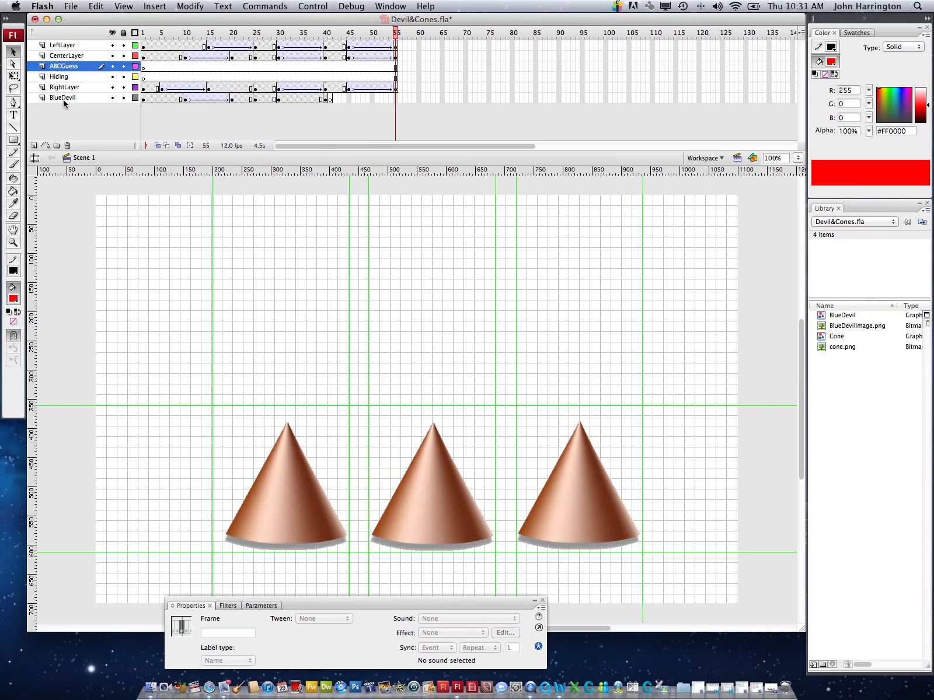
Reorder the layers so ABCGuess is at the top of the stack with Hiding directly beneath it, above LeftLayer
{"action": "left_click", "coordinate": [37, 70]}
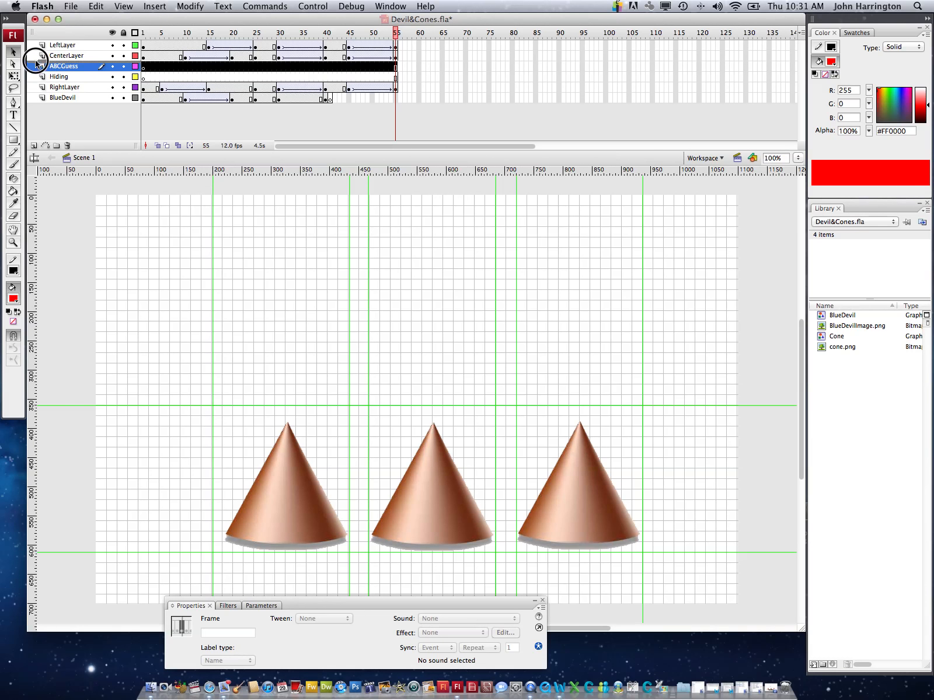
{"action": "left_click_drag", "start_coordinate": [36, 58], "coordinate": [36, 45]}
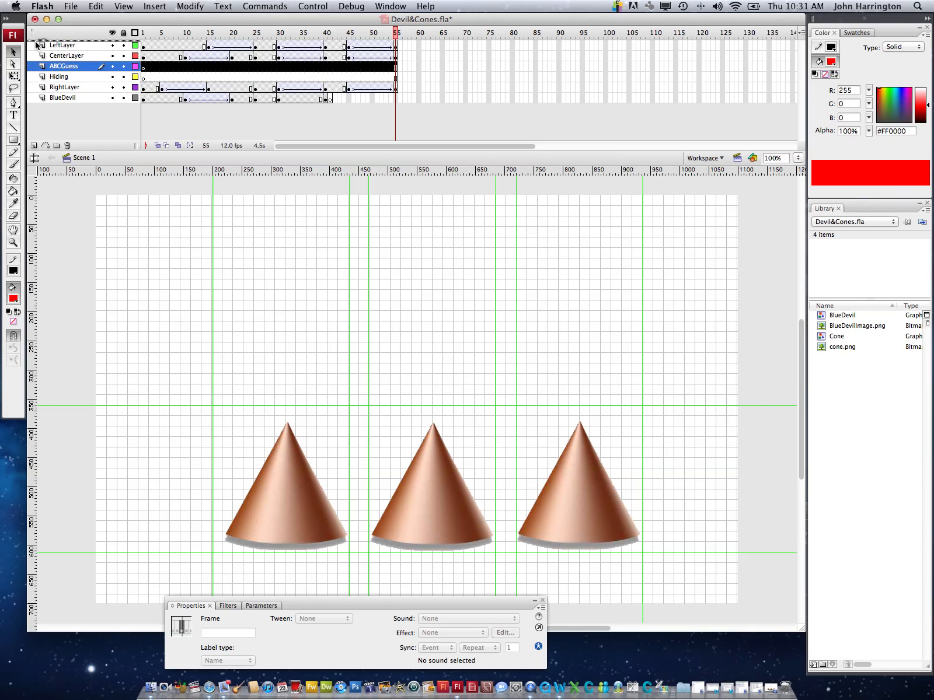
{"action": "left_click", "coordinate": [36, 78]}
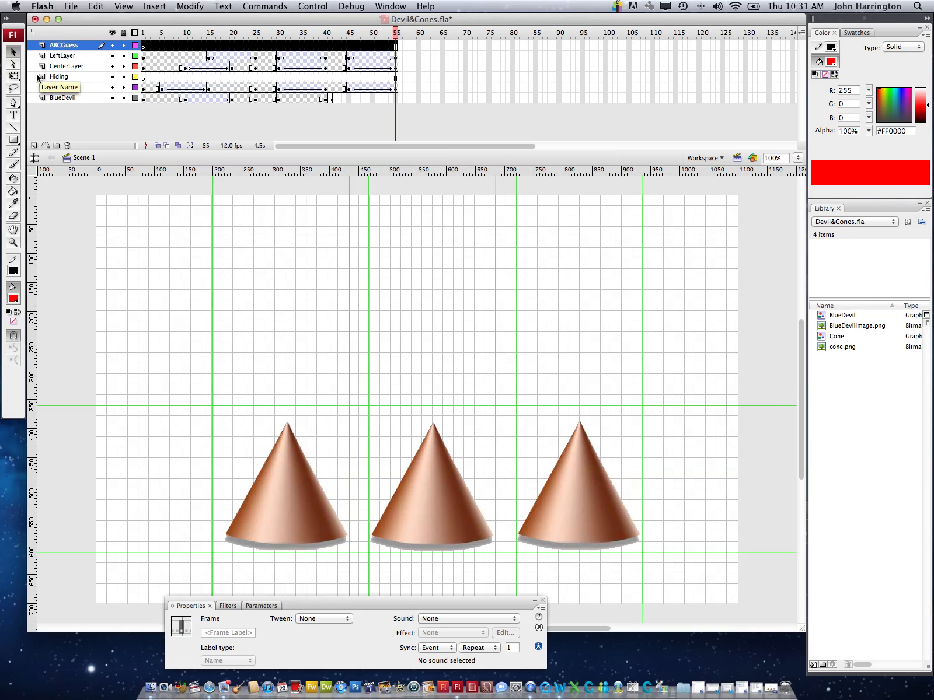
{"action": "left_click_drag", "start_coordinate": [36, 78], "coordinate": [36, 55]}
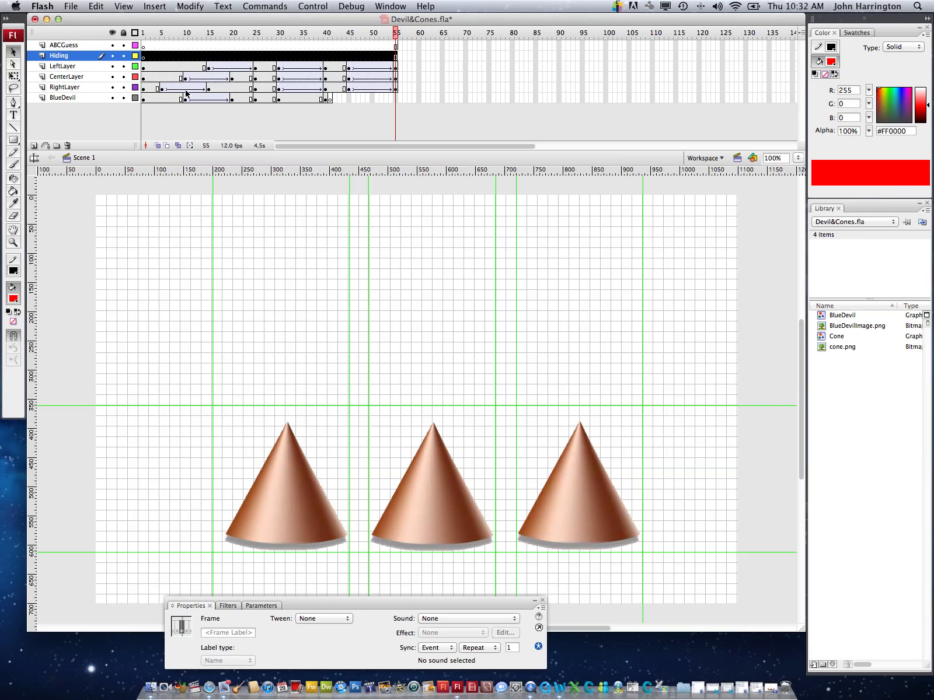
Insert a keyframe at frame 40 of the Hiding layer
{"action": "left_click", "coordinate": [326, 39]}
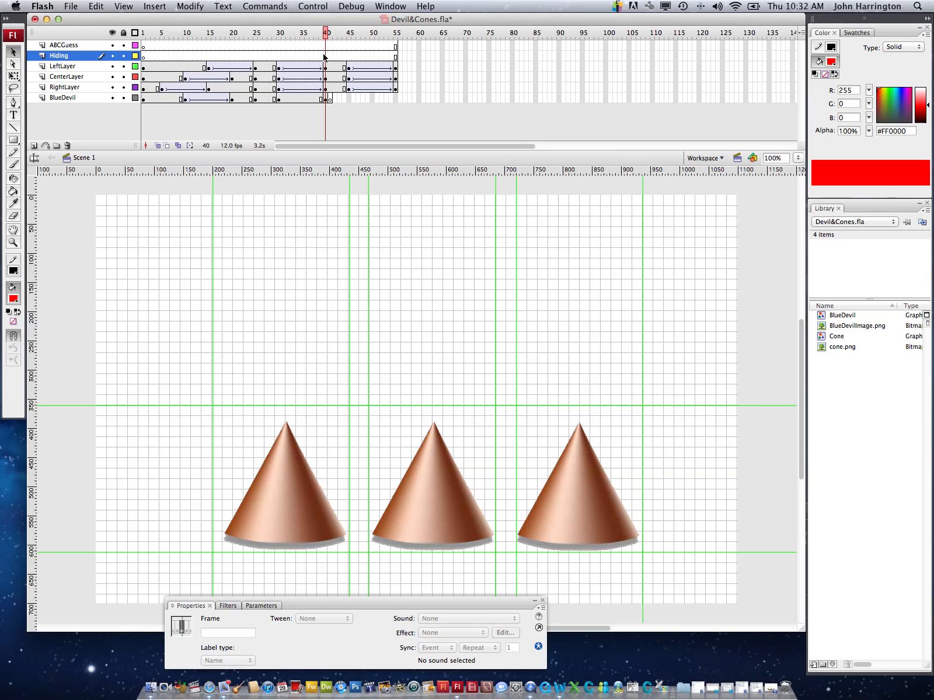
{"action": "left_click", "coordinate": [325, 55]}
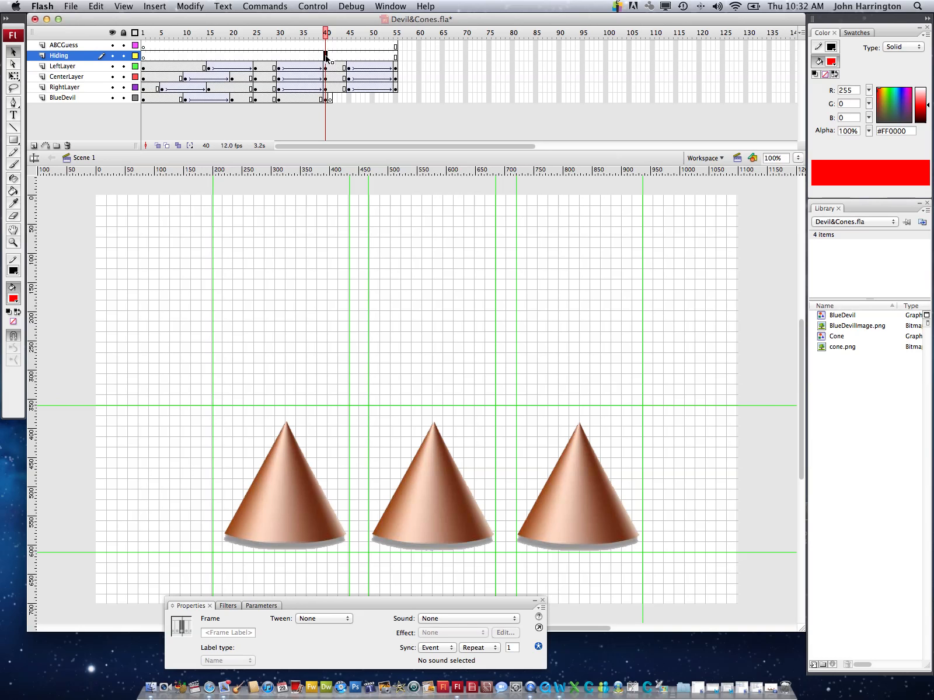
{"action": "right_click", "coordinate": [325, 56]}
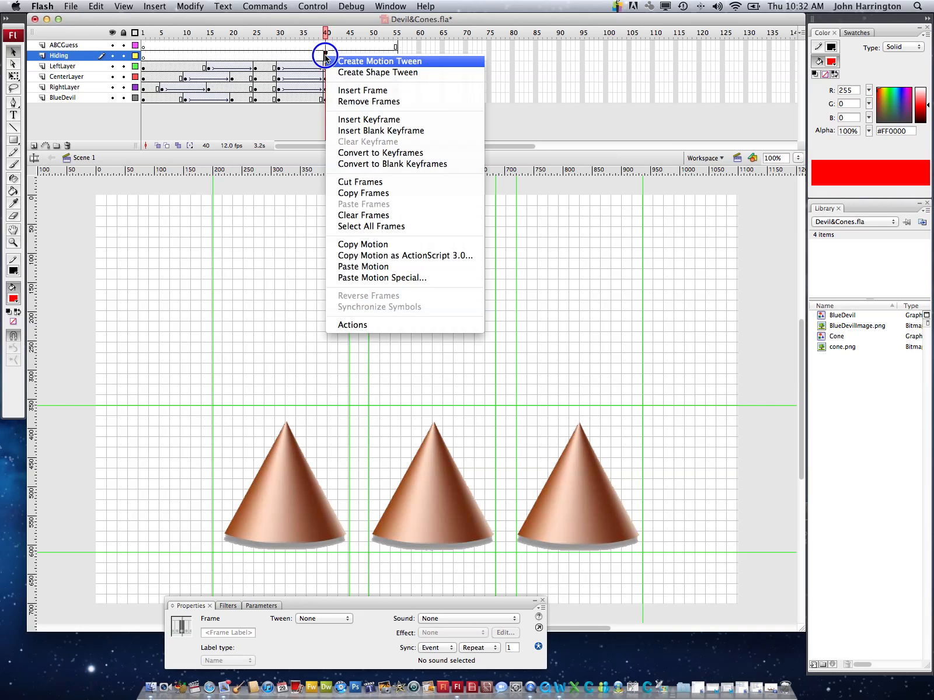
{"action": "left_click", "coordinate": [349, 121]}
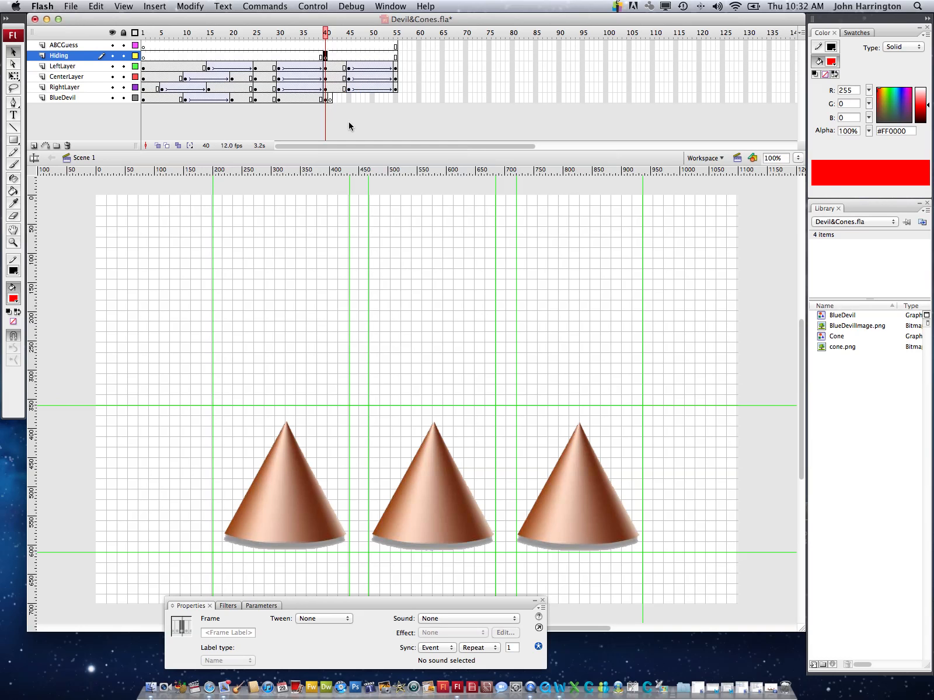
Add the static text "Where is the Blue Devil Hiding?" above the cones, starting at about X 131, Y 146
{"action": "left_click", "coordinate": [14, 117]}
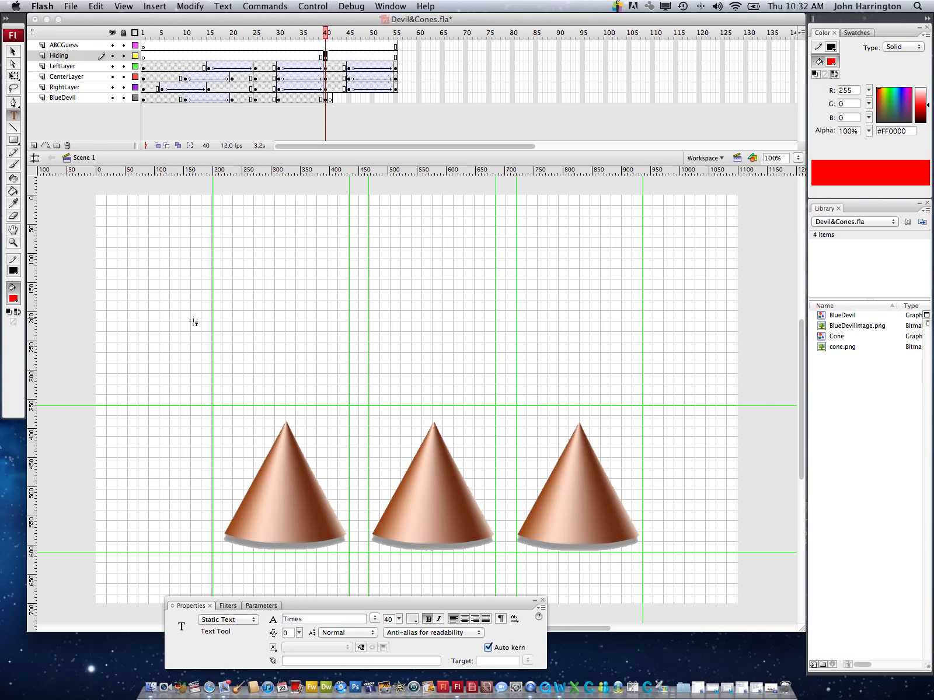
{"action": "left_click", "coordinate": [173, 300]}
{"action": "left_click", "coordinate": [175, 281]}
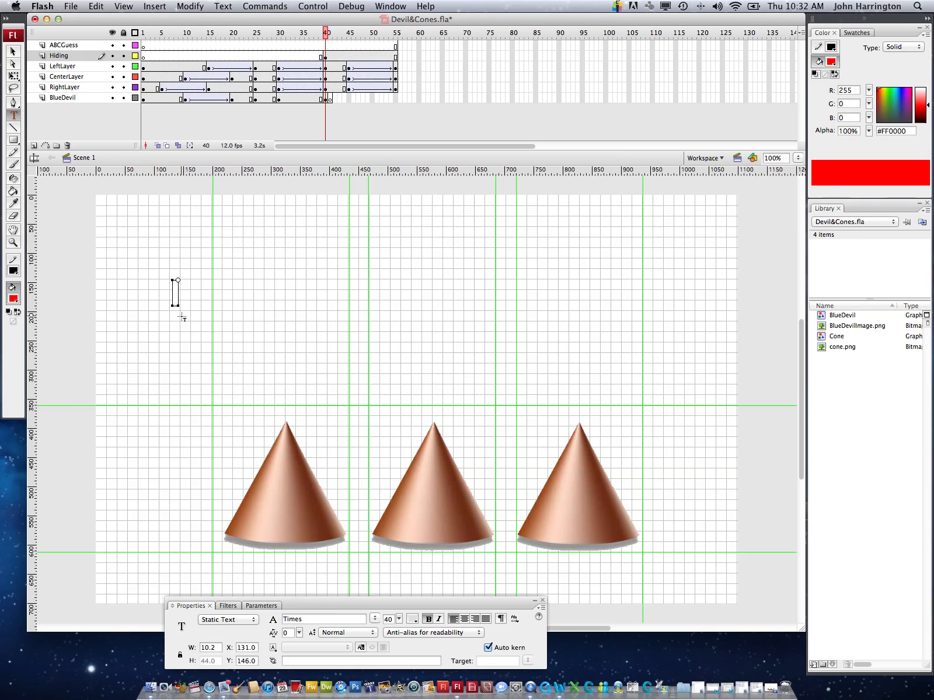
{"action": "type", "text": "Where"}
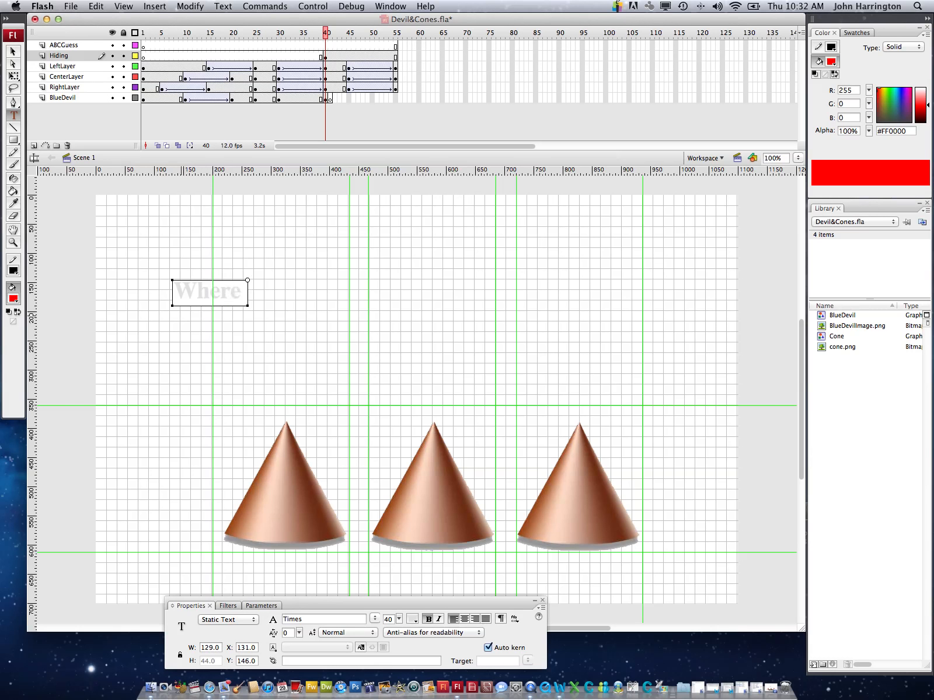
{"action": "type", "text": " is the B"}
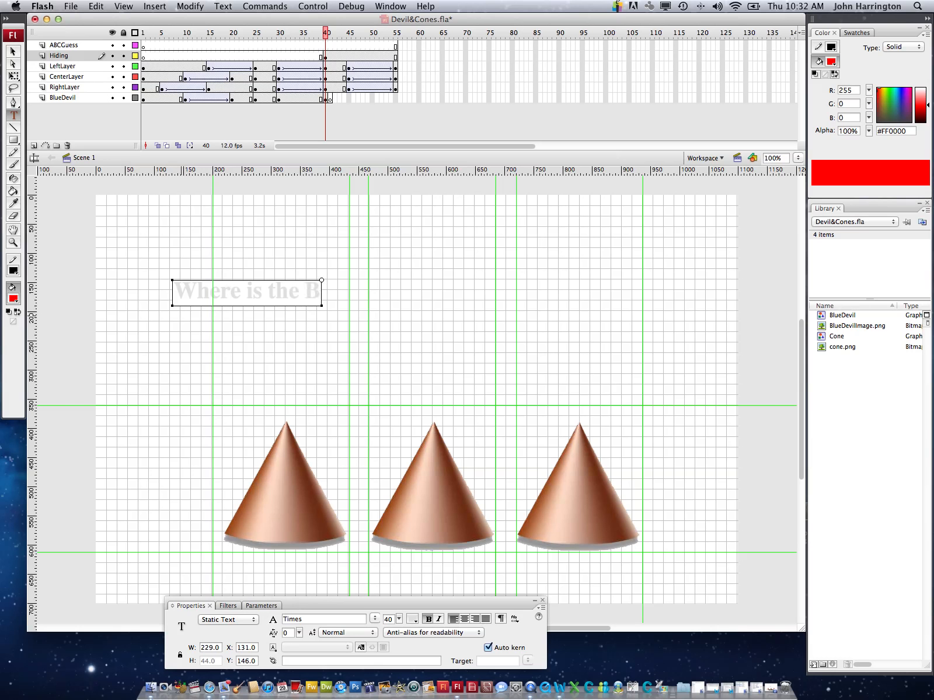
{"action": "type", "text": "lue Devi"}
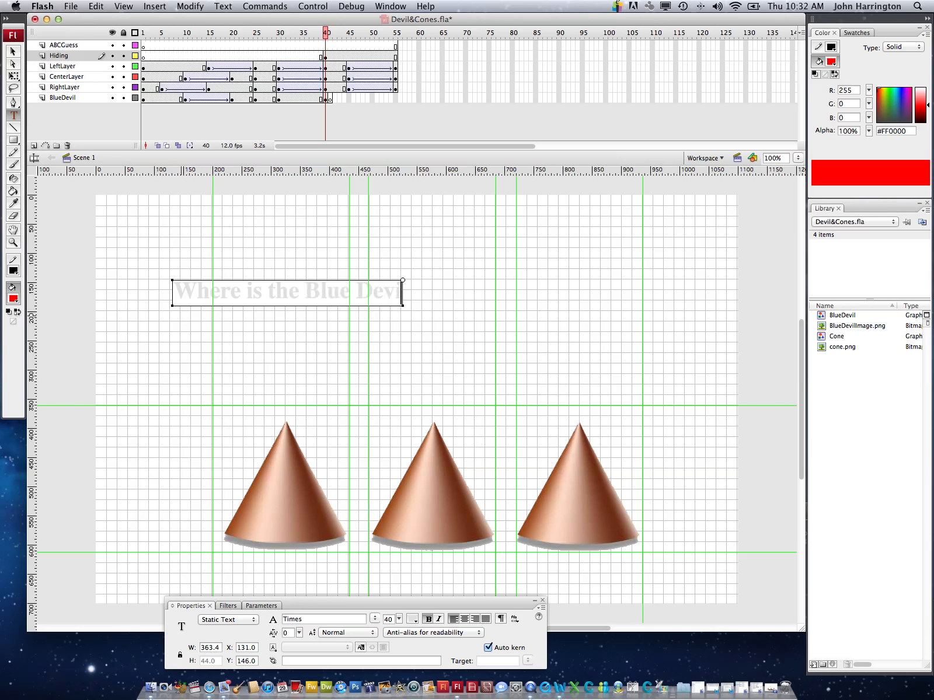
{"action": "type", "text": "l Hiding"}
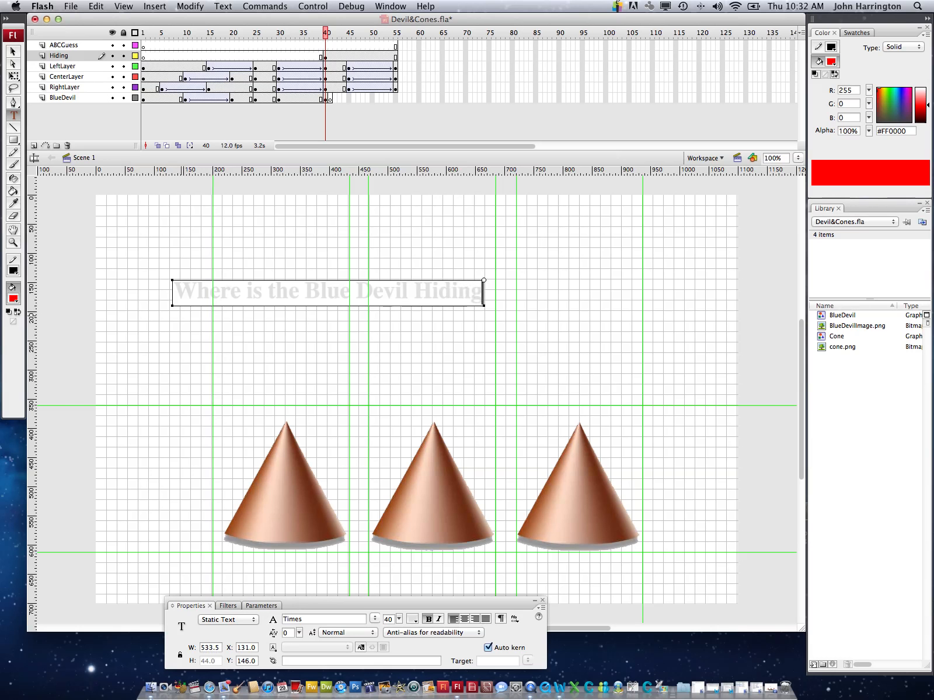
{"action": "type", "text": "?"}
Color the whole question text red and move it to about X 311, Y 180, centered above the cones
{"action": "left_click", "coordinate": [492, 295]}
{"action": "left_click_drag", "start_coordinate": [492, 295], "coordinate": [169, 274]}
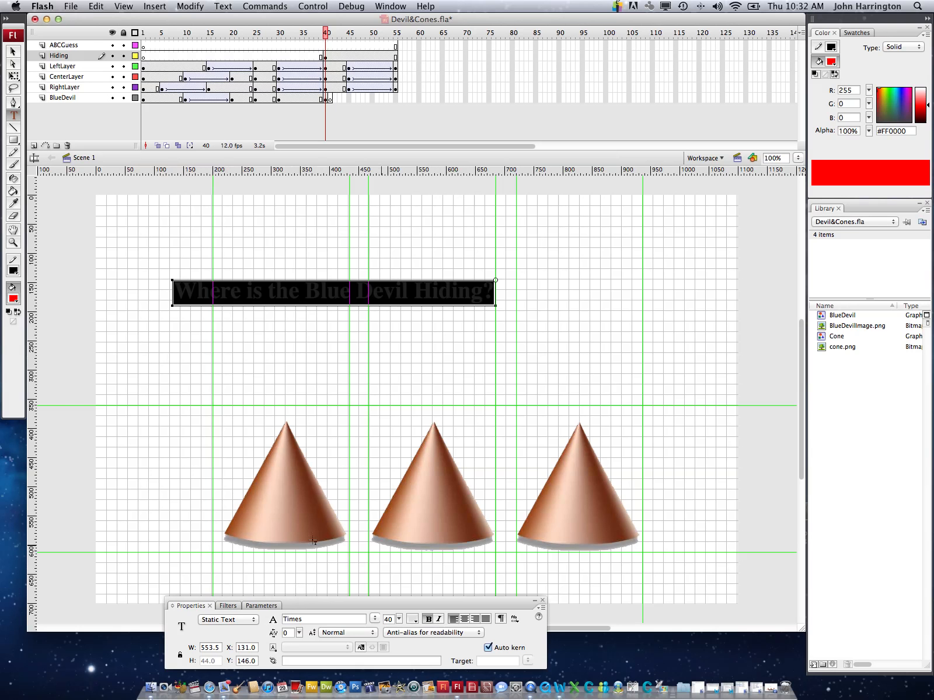
{"action": "left_click", "coordinate": [412, 620]}
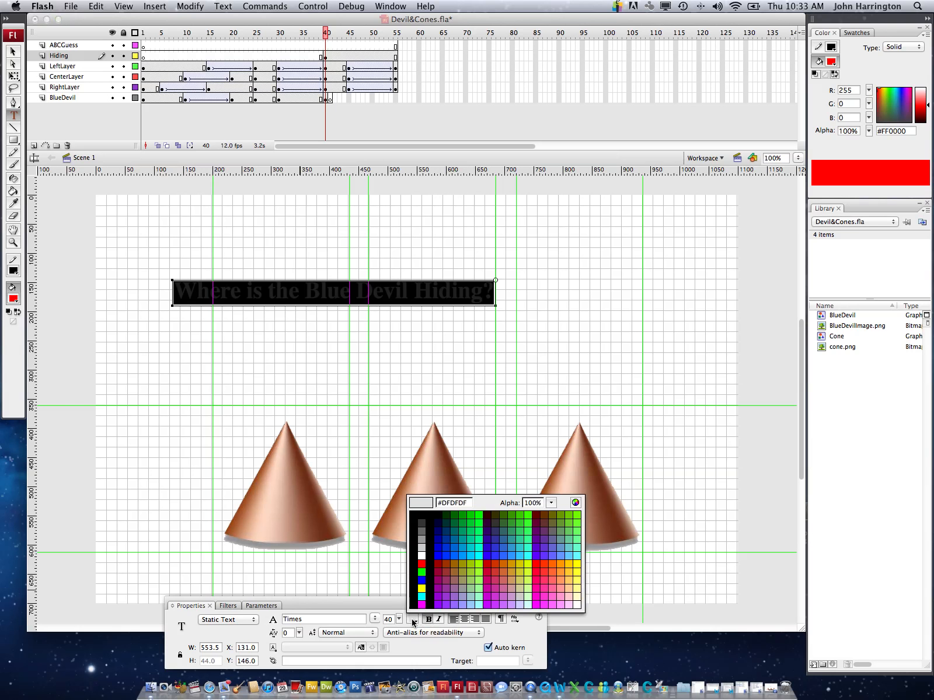
{"action": "left_click", "coordinate": [422, 563]}
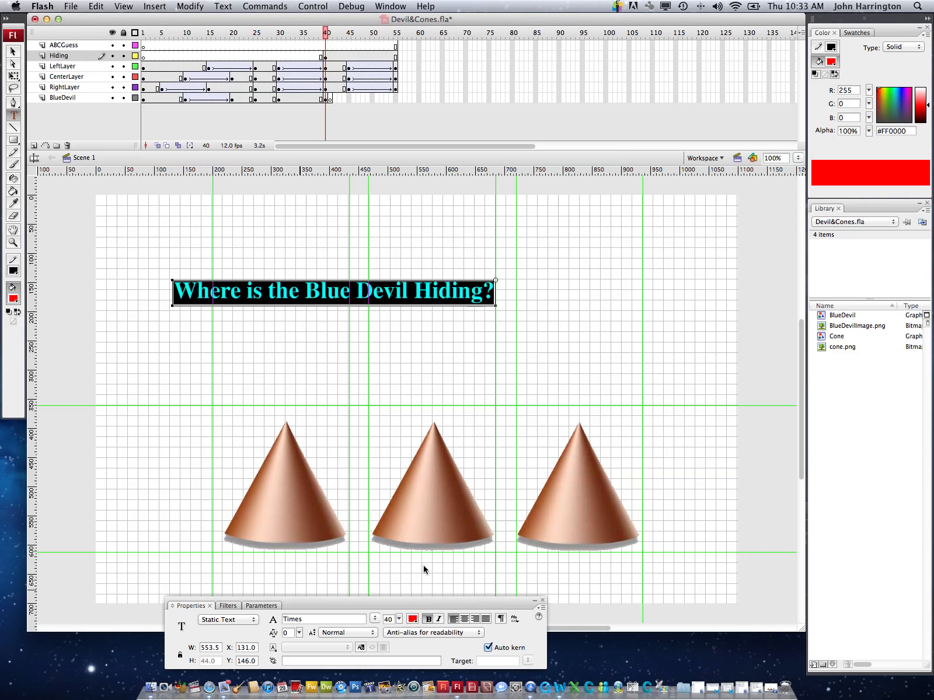
{"action": "left_click", "coordinate": [13, 54]}
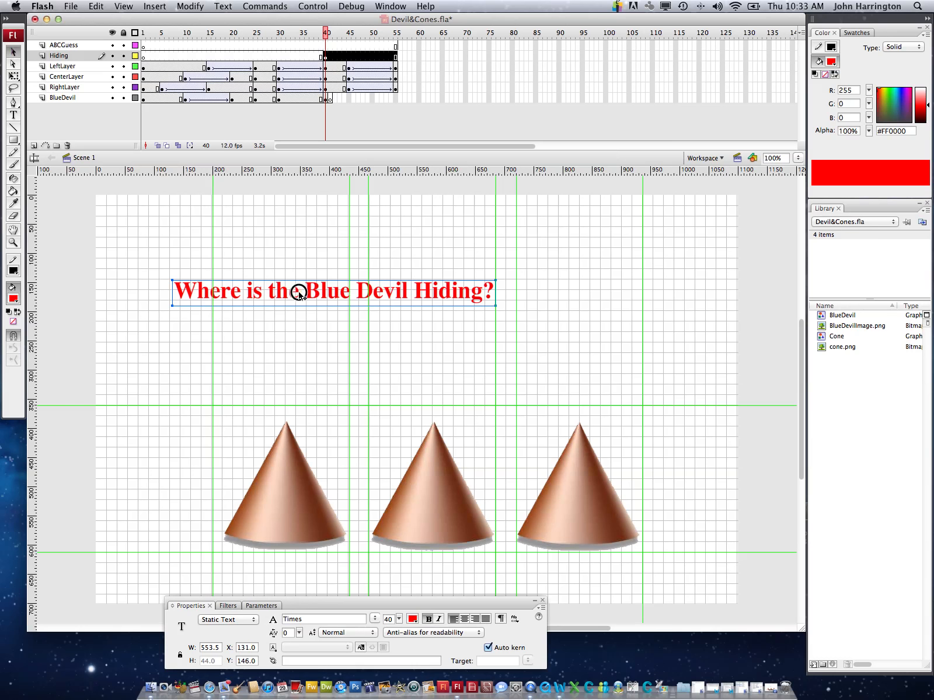
{"action": "left_click_drag", "start_coordinate": [295, 295], "coordinate": [403, 314]}
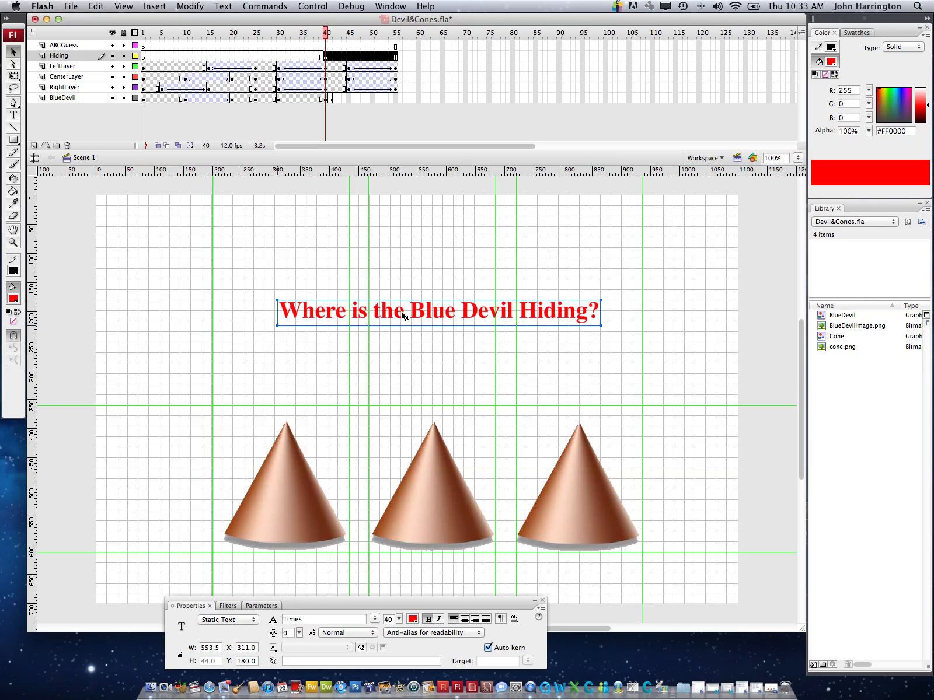
Insert a keyframe at frame 55 of the Hiding layer
{"action": "left_click", "coordinate": [395, 57]}
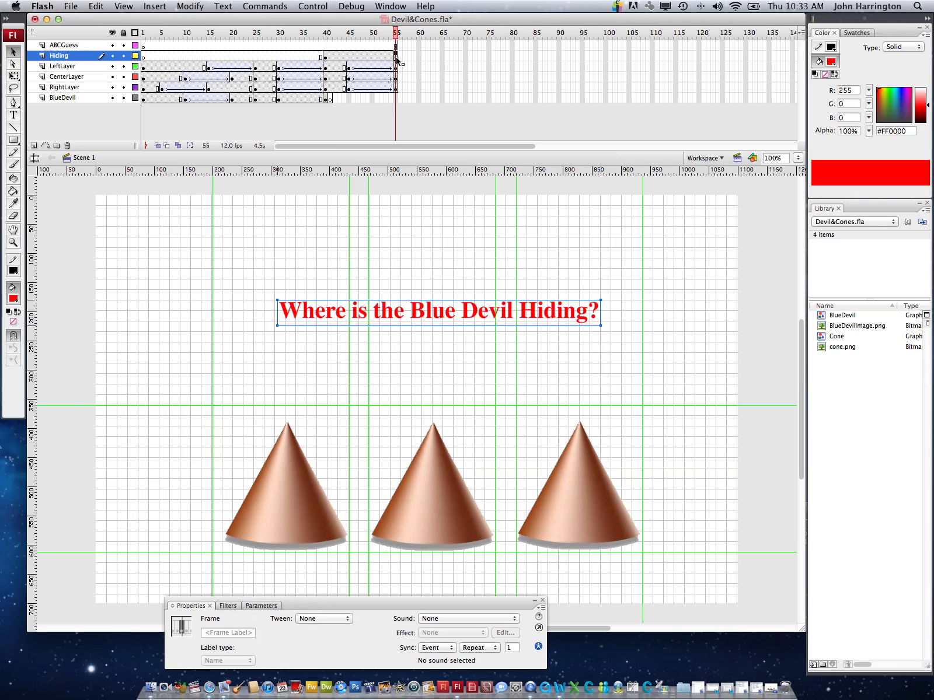
{"action": "right_click", "coordinate": [396, 59]}
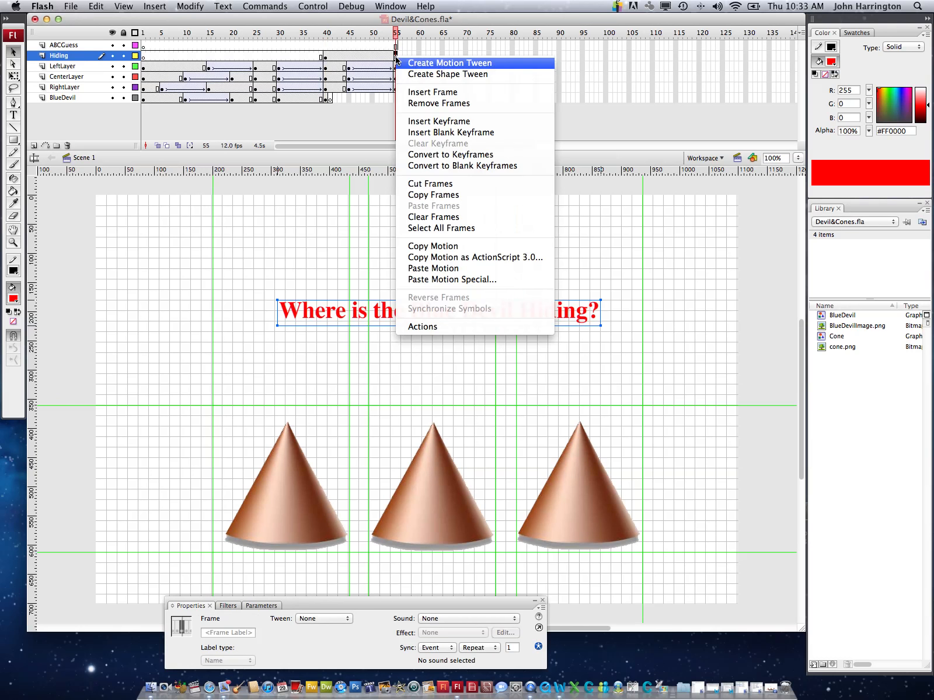
{"action": "left_click", "coordinate": [410, 121]}
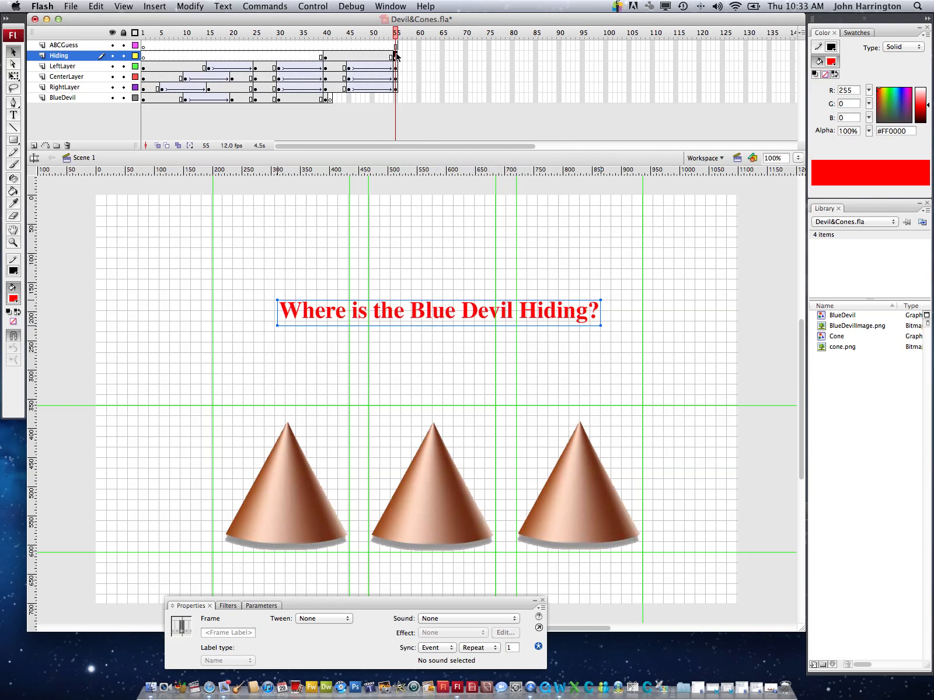
{"action": "left_click", "coordinate": [396, 33]}
{"action": "mouse_move", "coordinate": [395, 32]}
{"action": "left_mouse_down"}
{"action": "mouse_move", "coordinate": [317, 33]}
{"action": "mouse_move", "coordinate": [404, 33]}
{"action": "left_mouse_up"}
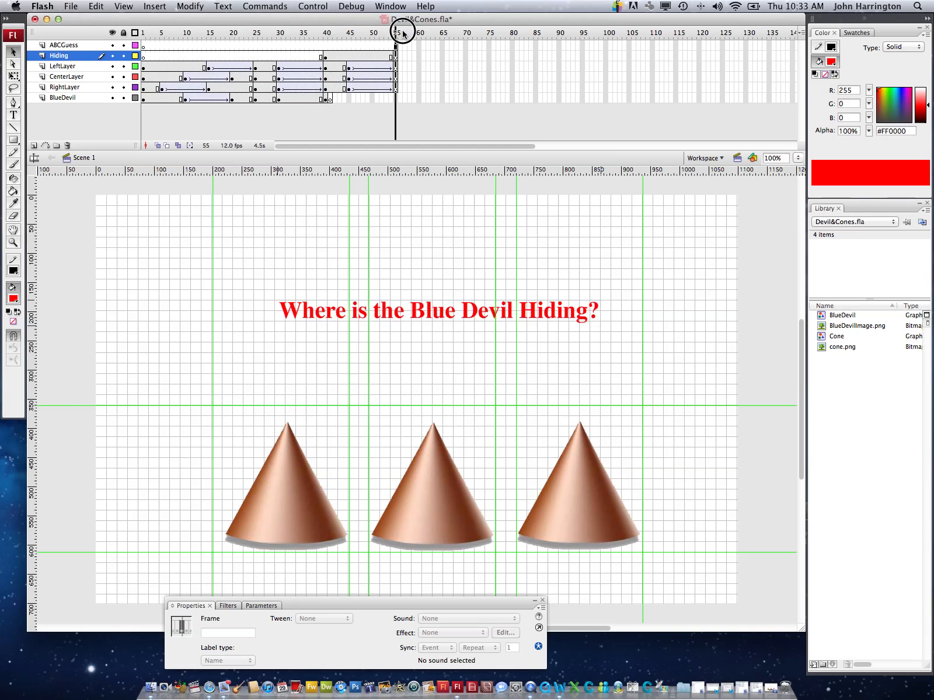
{"action": "left_click_drag", "start_coordinate": [402, 34], "coordinate": [403, 34]}
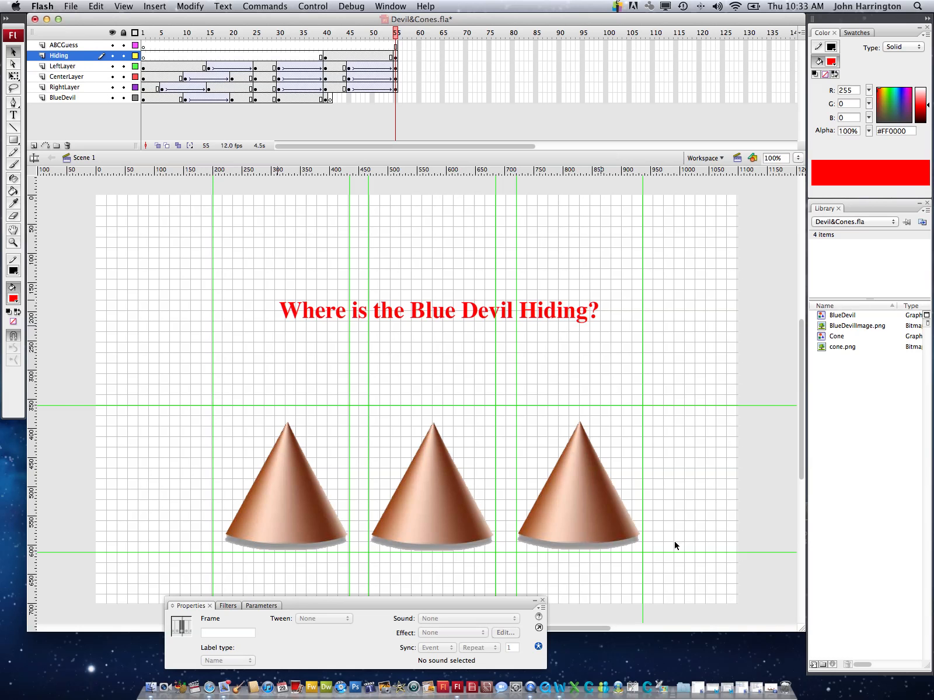
Review ModelDevilCones.mov for when the question and the letters on the cones appear, and move the movie window out of the way
{"action": "left_click", "coordinate": [769, 691]}
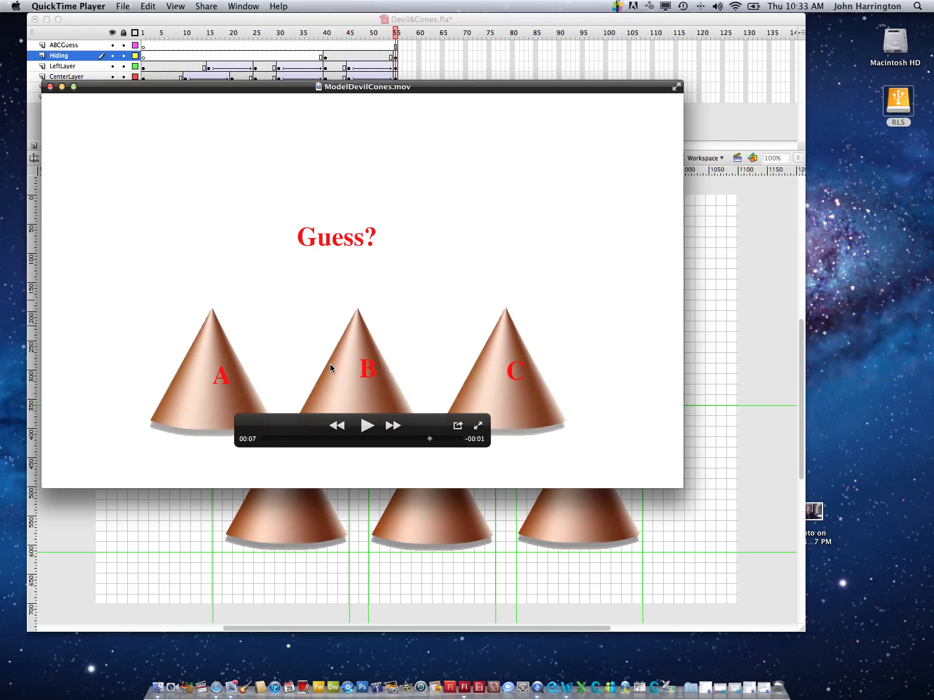
{"action": "left_click_drag", "start_coordinate": [430, 443], "coordinate": [373, 445]}
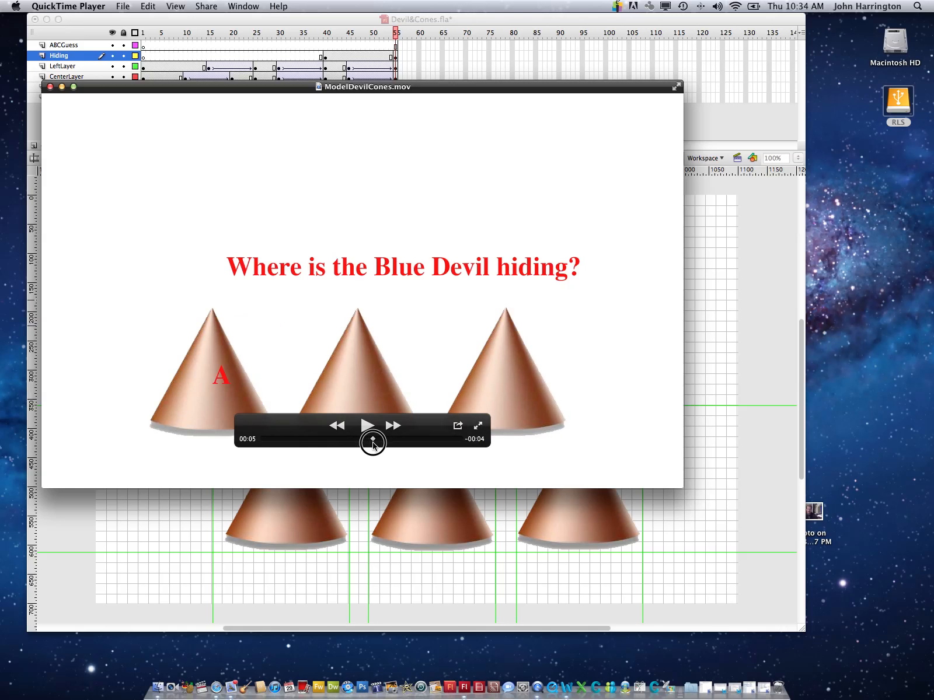
{"action": "left_click_drag", "start_coordinate": [373, 446], "coordinate": [457, 444]}
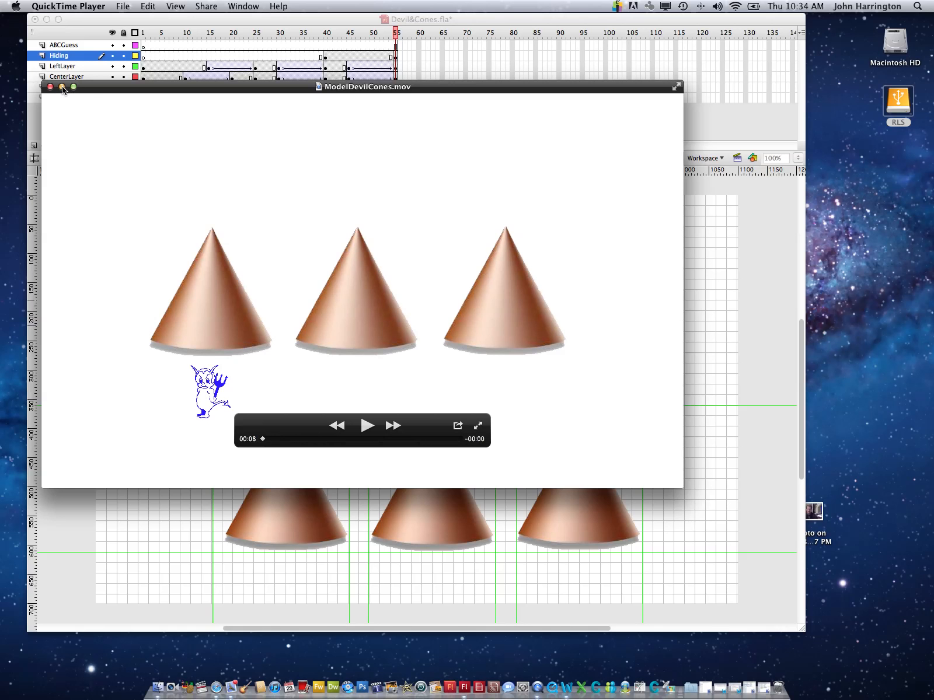
{"action": "left_click", "coordinate": [281, 87]}
{"action": "left_click_drag", "start_coordinate": [281, 88], "coordinate": [434, 265]}
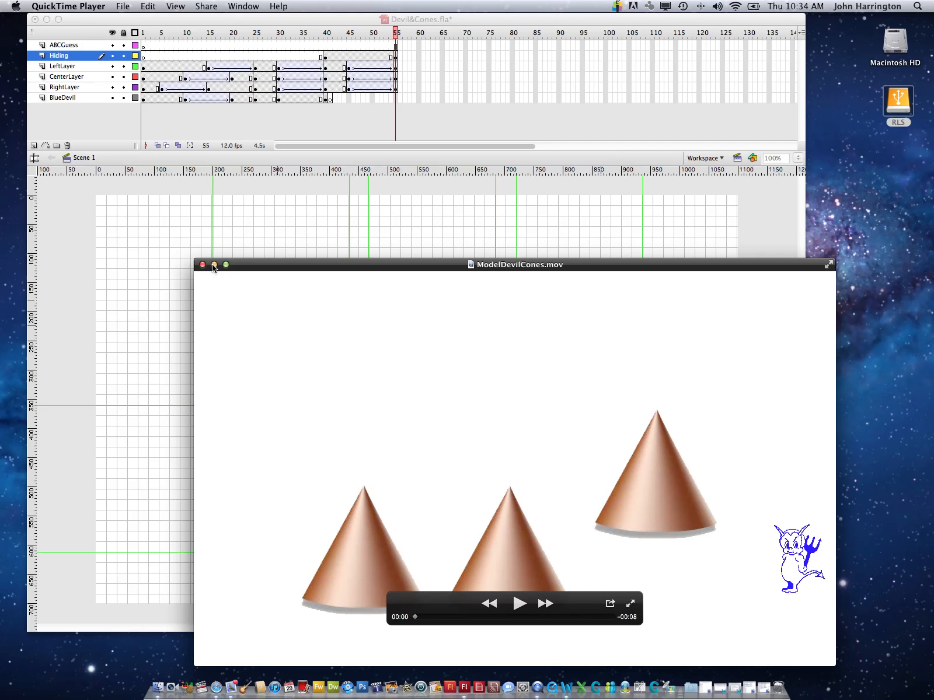
{"action": "left_click_drag", "start_coordinate": [246, 267], "coordinate": [518, 665]}
{"action": "left_click", "coordinate": [490, 664]}
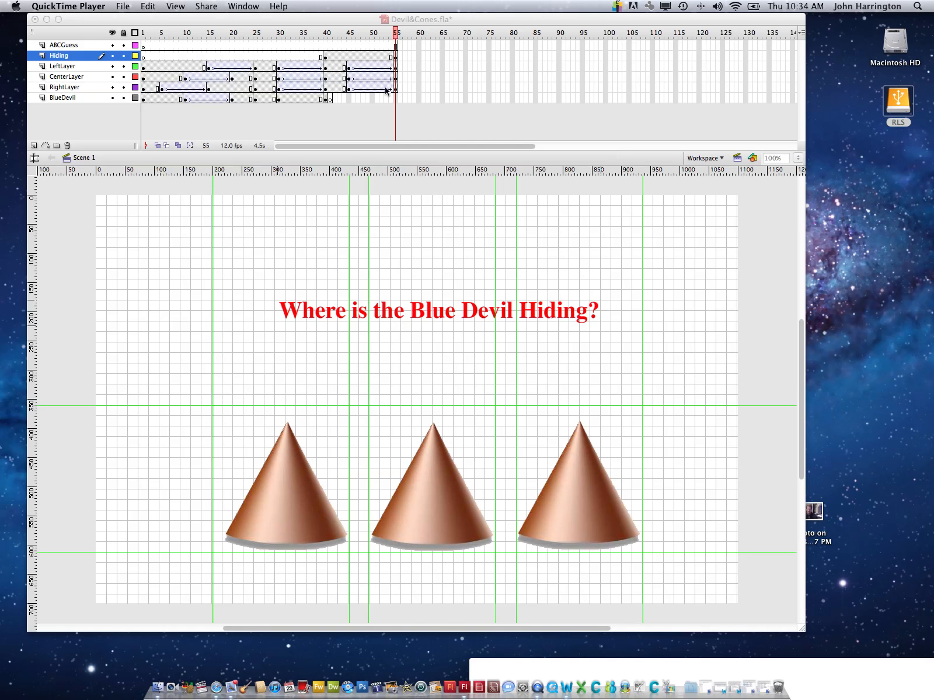
Return to the Flash document and insert a keyframe at frame 55 of the ABCGuess layer
{"action": "left_click", "coordinate": [397, 45]}
{"action": "left_click", "coordinate": [396, 46]}
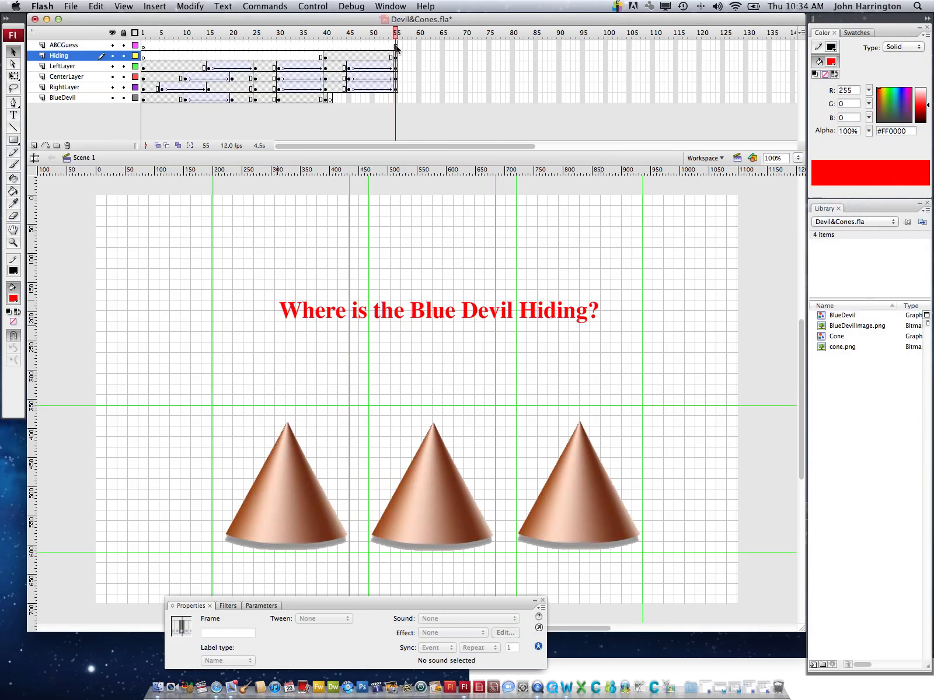
{"action": "right_click", "coordinate": [396, 46]}
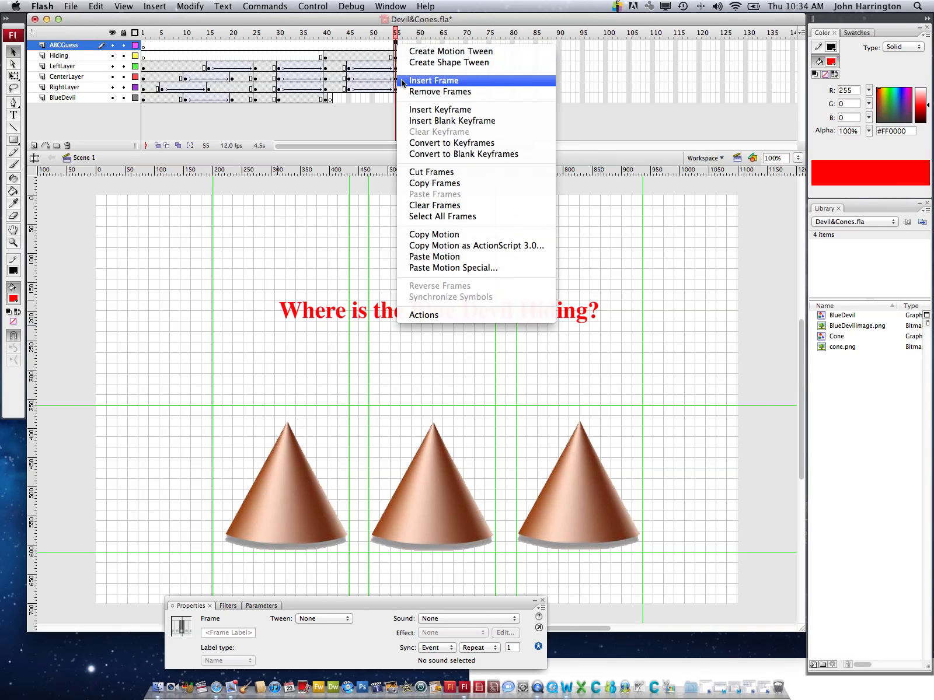
{"action": "left_click", "coordinate": [411, 109]}
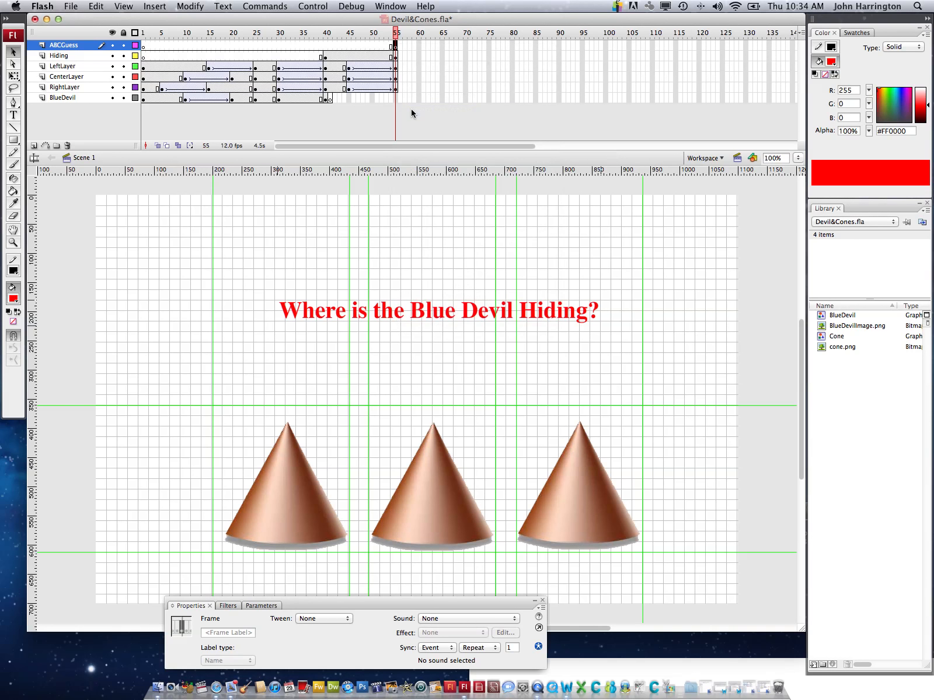
{"action": "left_click_drag", "start_coordinate": [396, 45], "coordinate": [396, 50]}
Add the red static text "A" on the left cone at about X 298, Y 483
{"action": "left_click", "coordinate": [14, 116]}
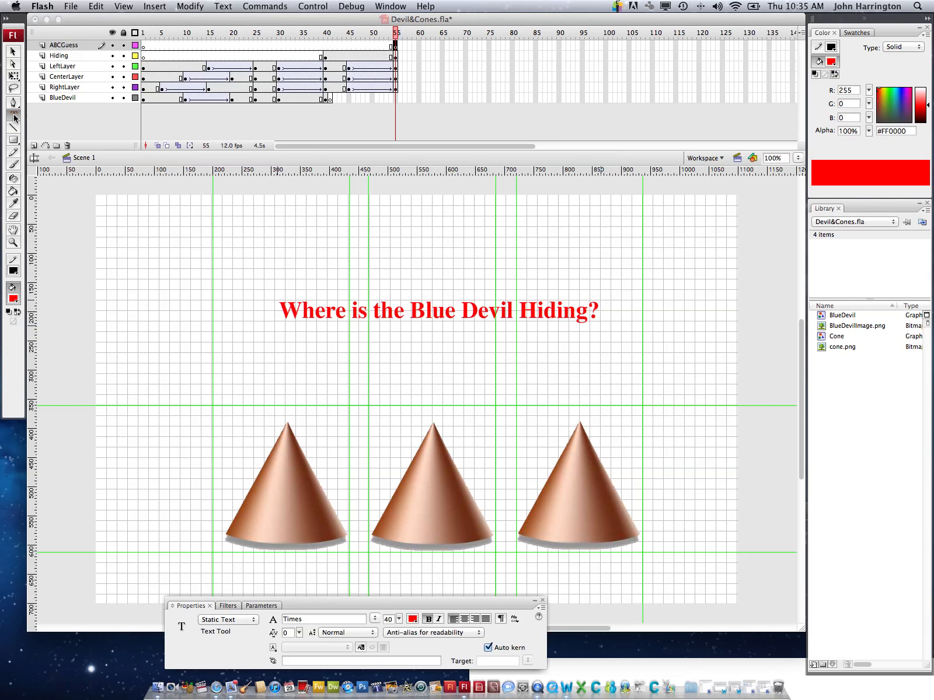
{"action": "left_click", "coordinate": [271, 489]}
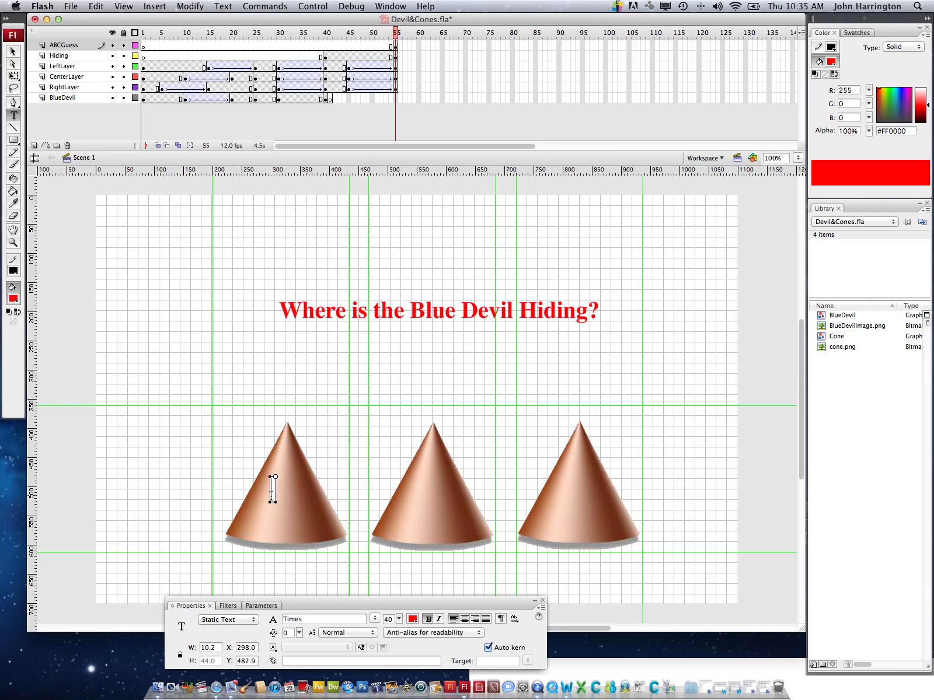
{"action": "type", "text": "A"}
Insert a keyframe at frame 60 of the ABCGuess layer
{"action": "left_click", "coordinate": [419, 46]}
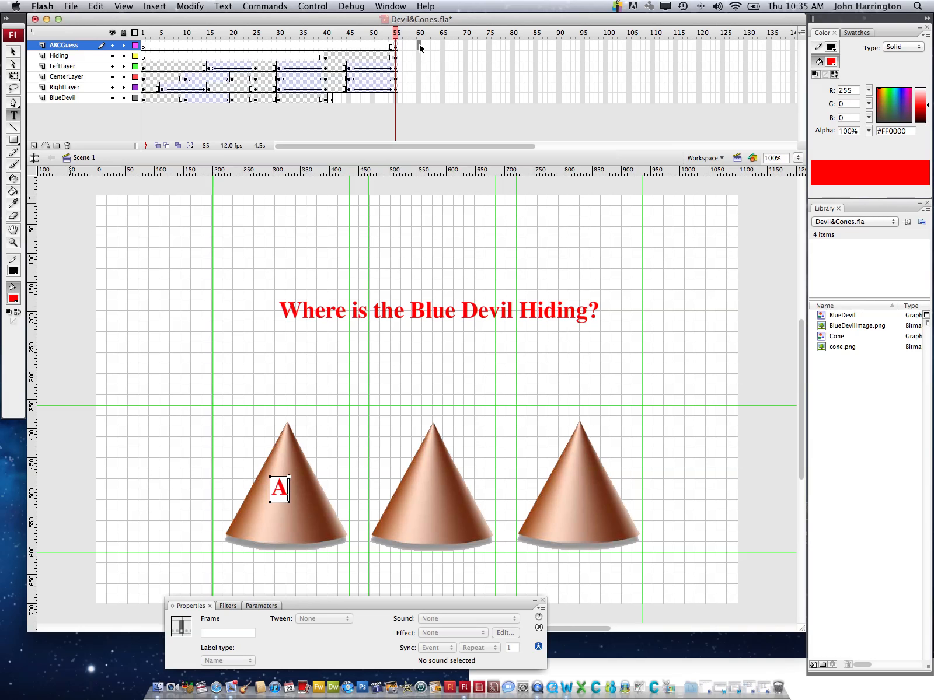
{"action": "right_click", "coordinate": [420, 45]}
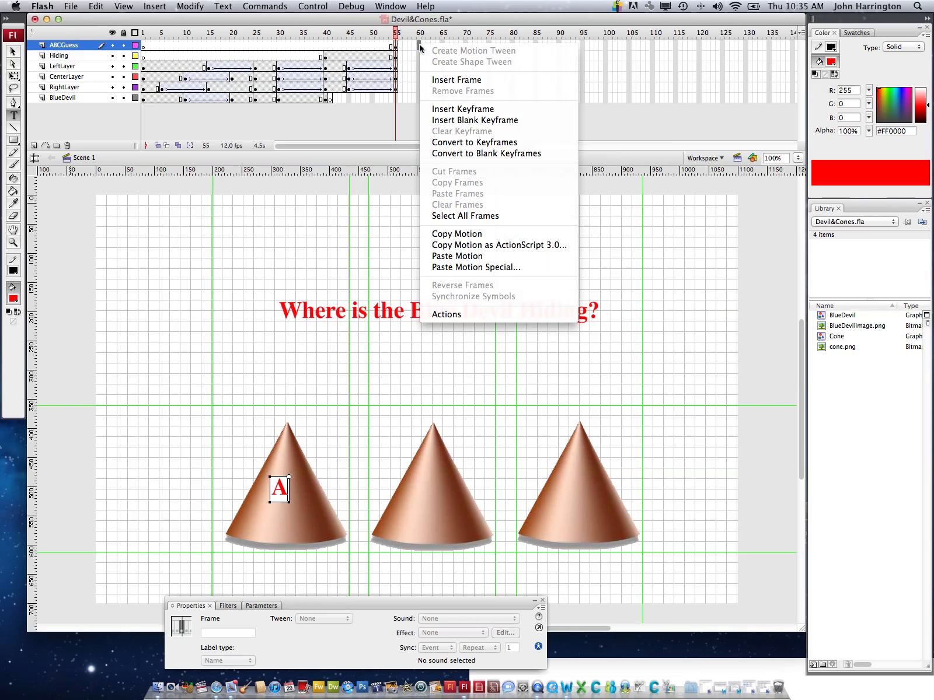
{"action": "left_click", "coordinate": [446, 109]}
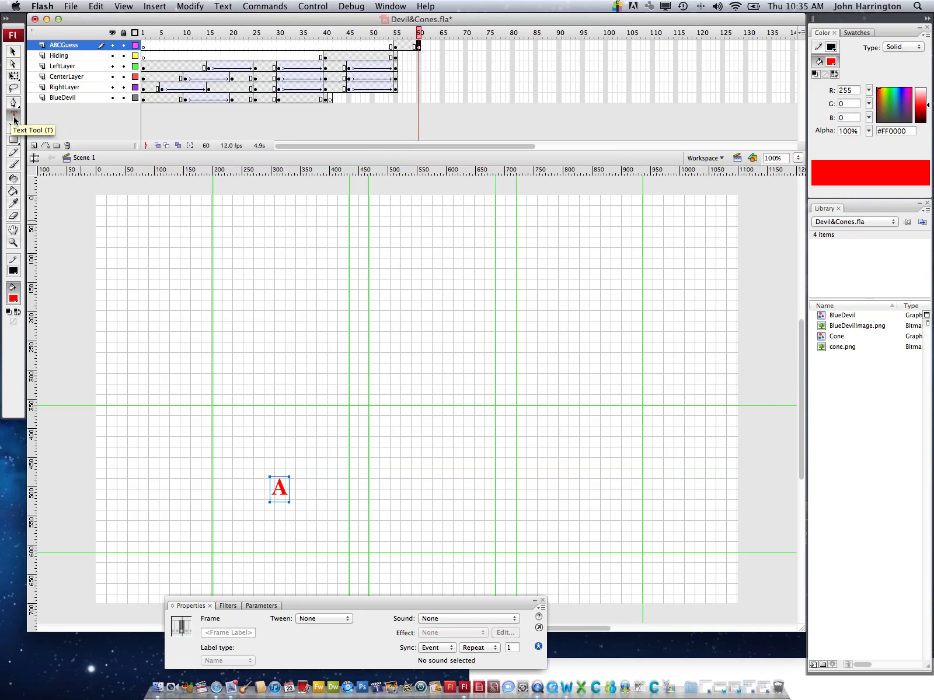
Compare frames 55 and 56 to check which objects are still on the stage
{"action": "left_click", "coordinate": [396, 34]}
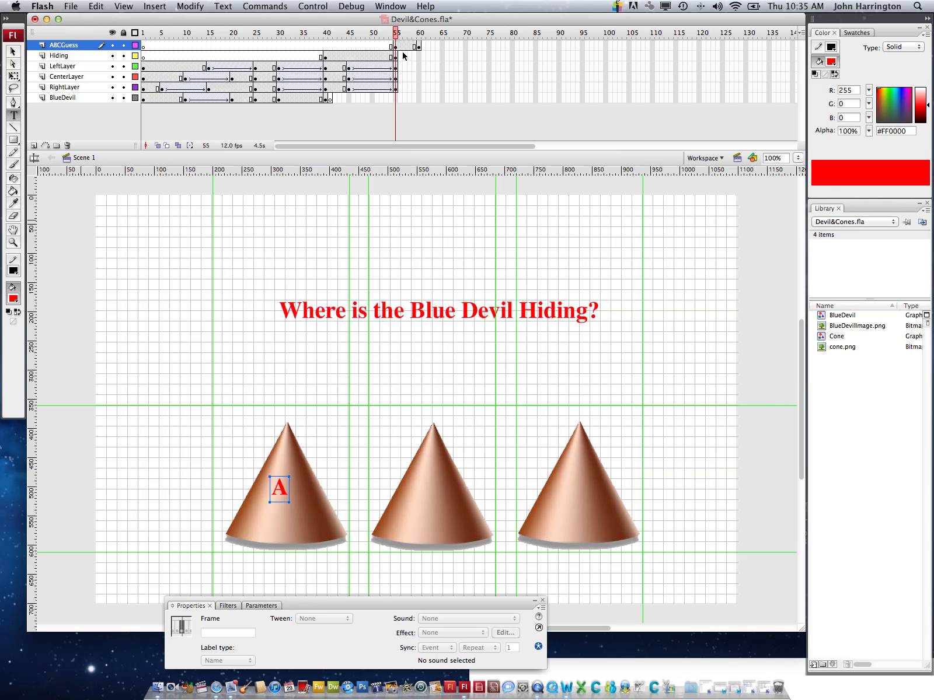
{"action": "left_click", "coordinate": [400, 33]}
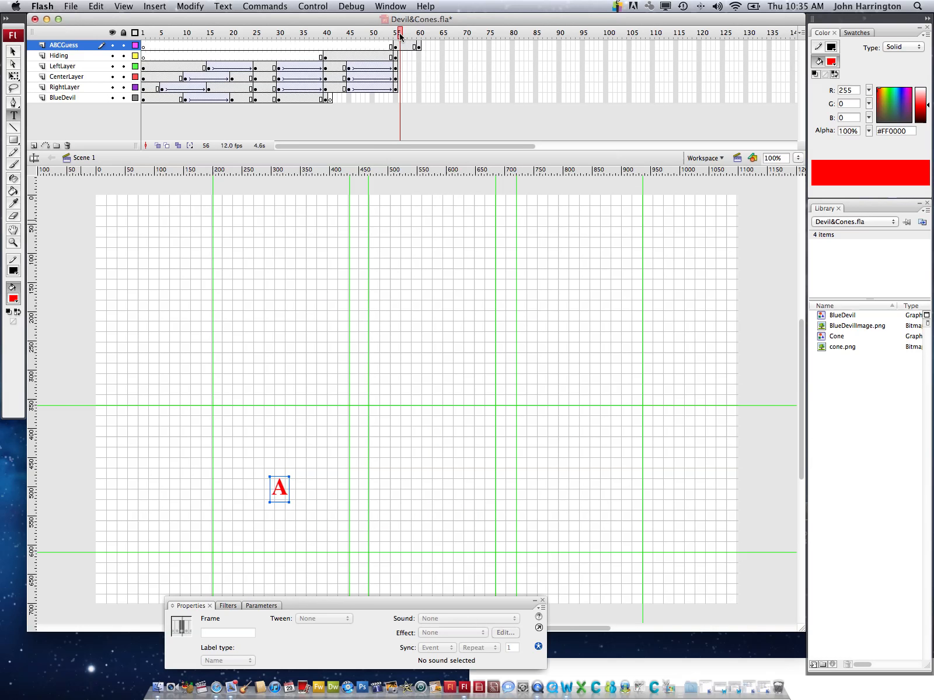
{"action": "left_click", "coordinate": [397, 34]}
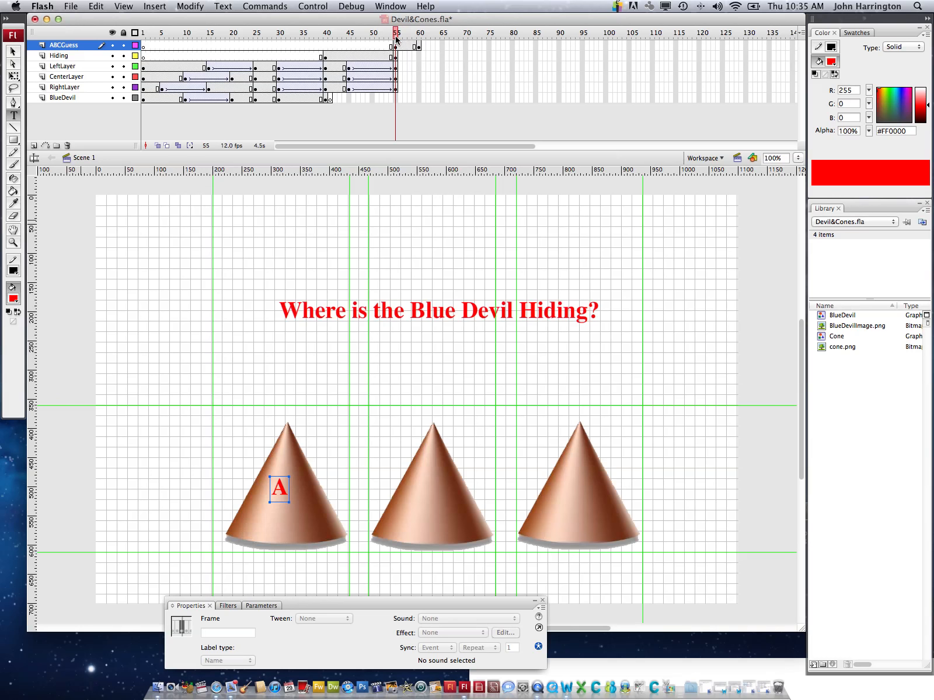
{"action": "left_click", "coordinate": [400, 37]}
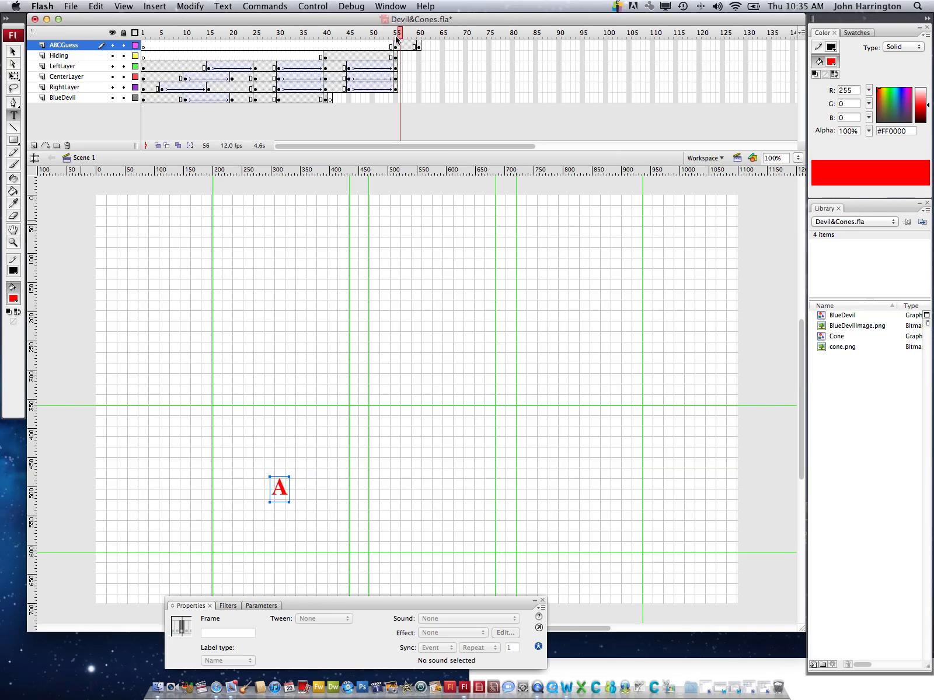
{"action": "left_click", "coordinate": [396, 36]}
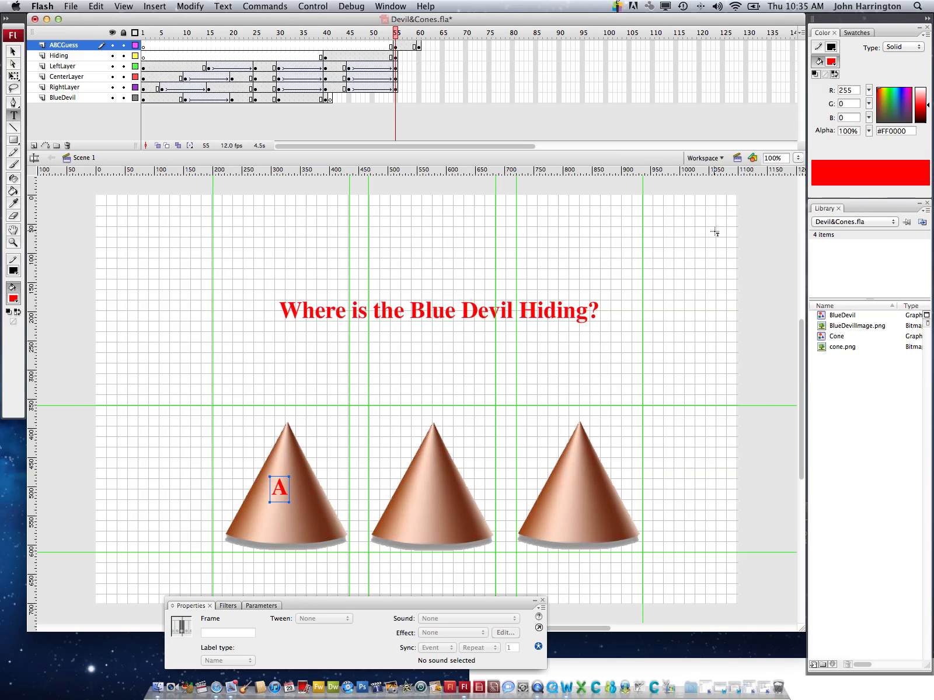
Insert keyframes at frame 120 of the LeftLayer, CenterLayer and RightLayer layers
{"action": "left_click", "coordinate": [699, 68]}
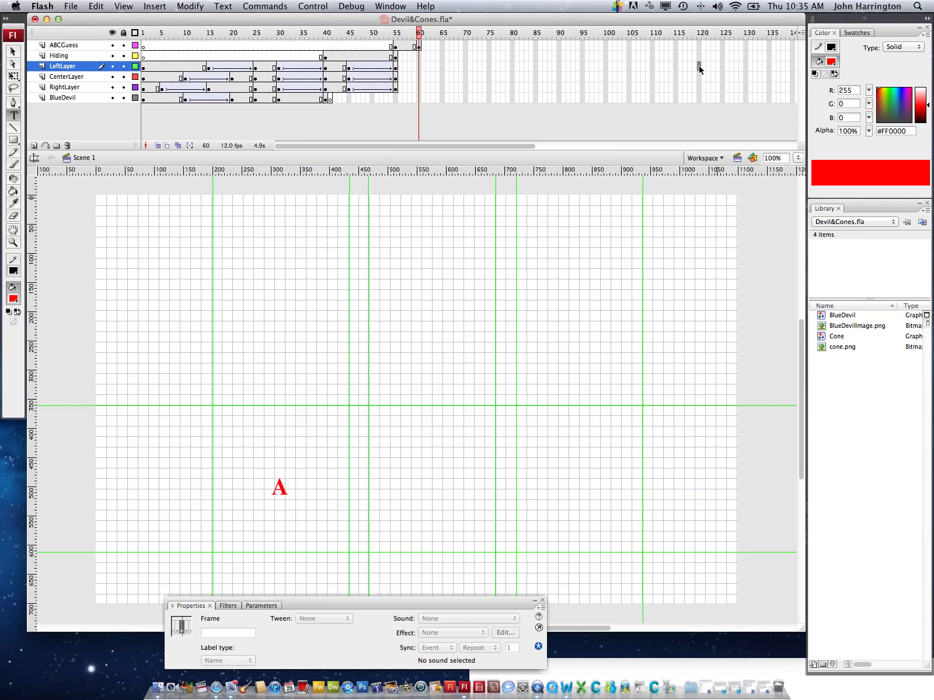
{"action": "right_click", "coordinate": [700, 69]}
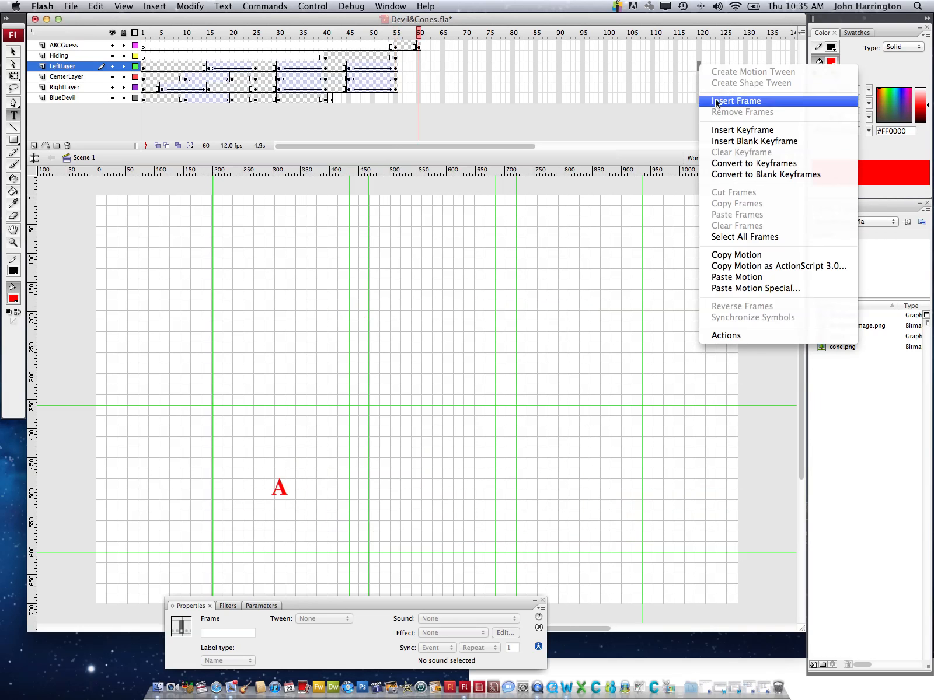
{"action": "left_click", "coordinate": [719, 131]}
{"action": "left_click", "coordinate": [699, 77]}
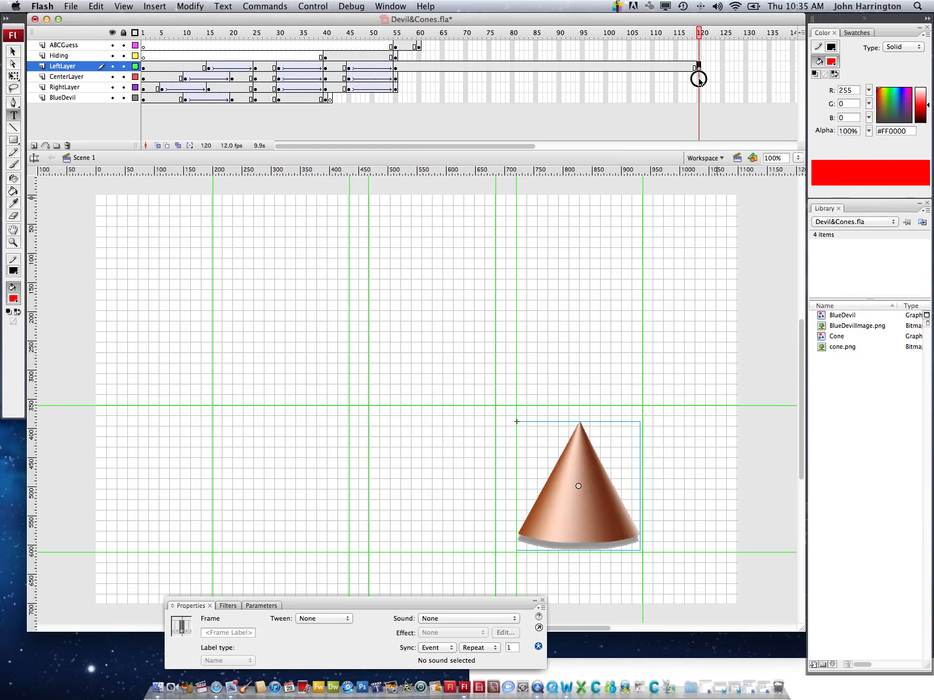
{"action": "right_click", "coordinate": [700, 79]}
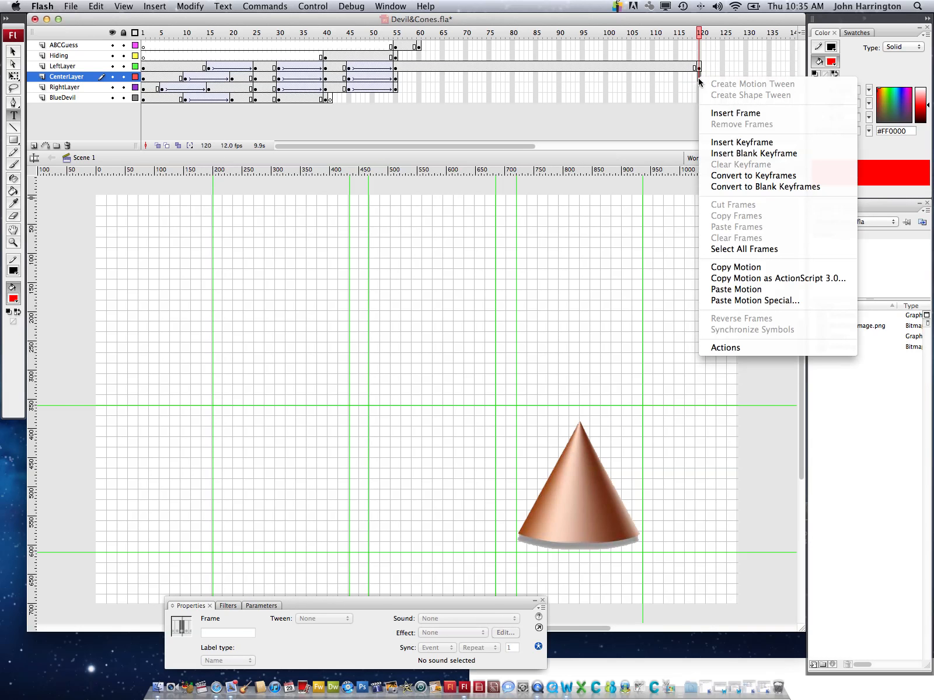
{"action": "left_click", "coordinate": [721, 143]}
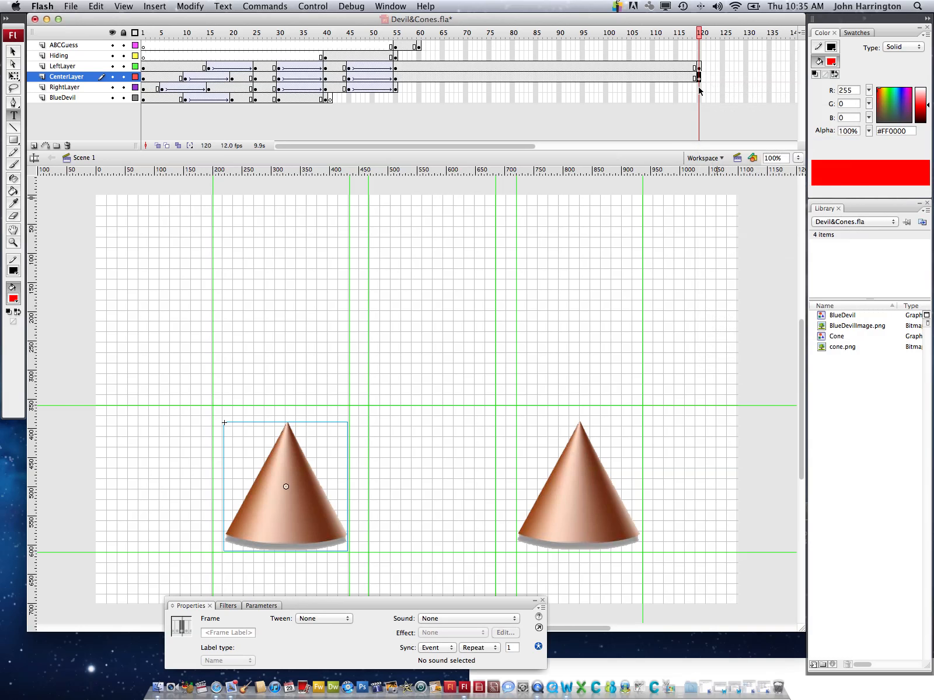
{"action": "left_click", "coordinate": [699, 88]}
{"action": "right_click", "coordinate": [699, 88]}
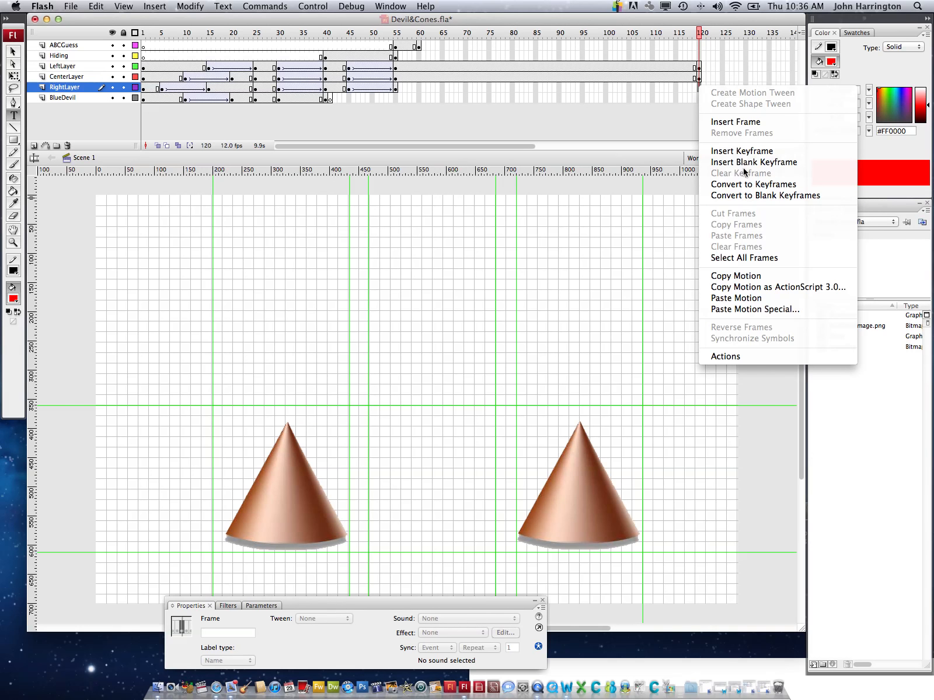
{"action": "left_click", "coordinate": [743, 155]}
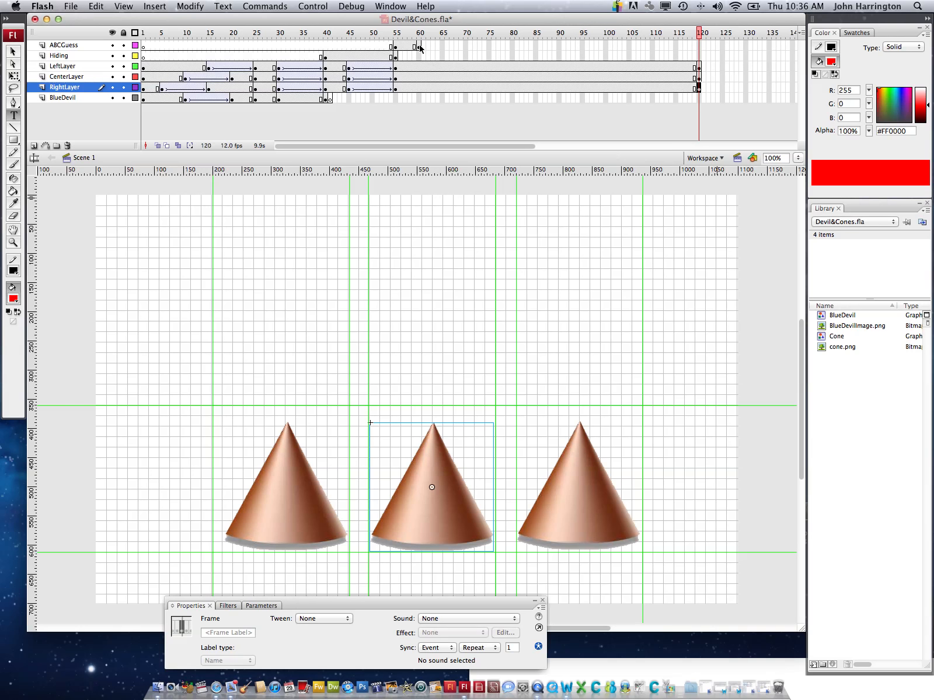
Add the red static text "B" on the center cone at frame 60 of the ABCGuess layer, at about X 565, Y 475
{"action": "left_click", "coordinate": [85, 46]}
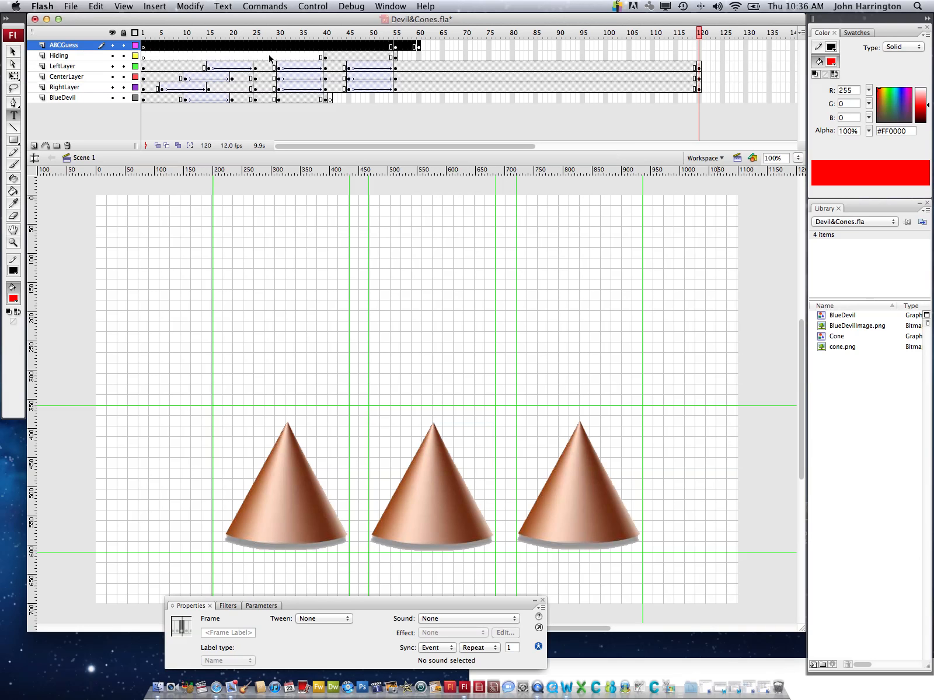
{"action": "left_click", "coordinate": [418, 46]}
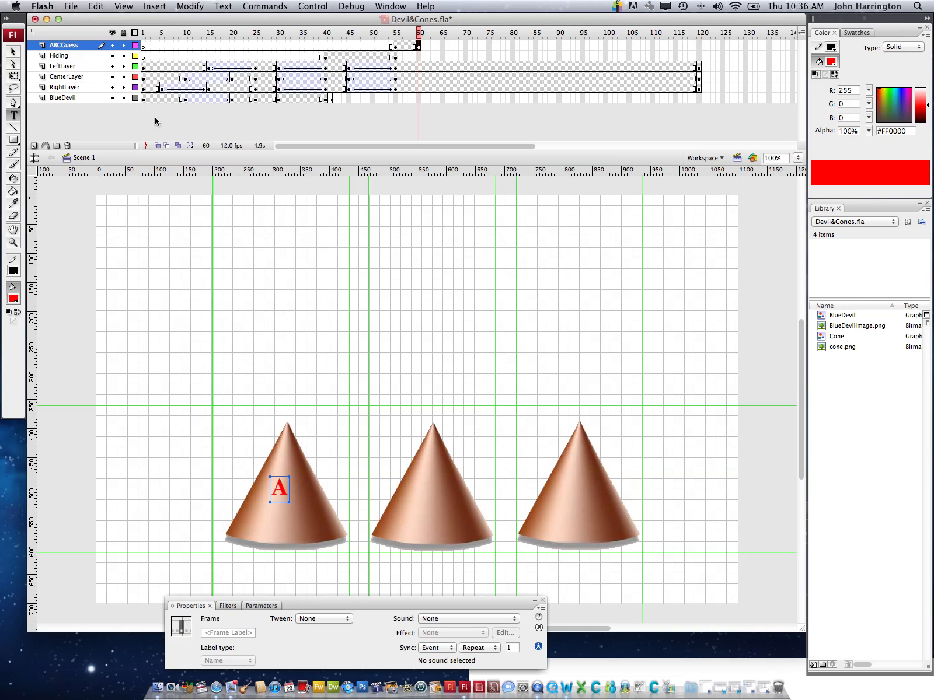
{"action": "left_click", "coordinate": [14, 115]}
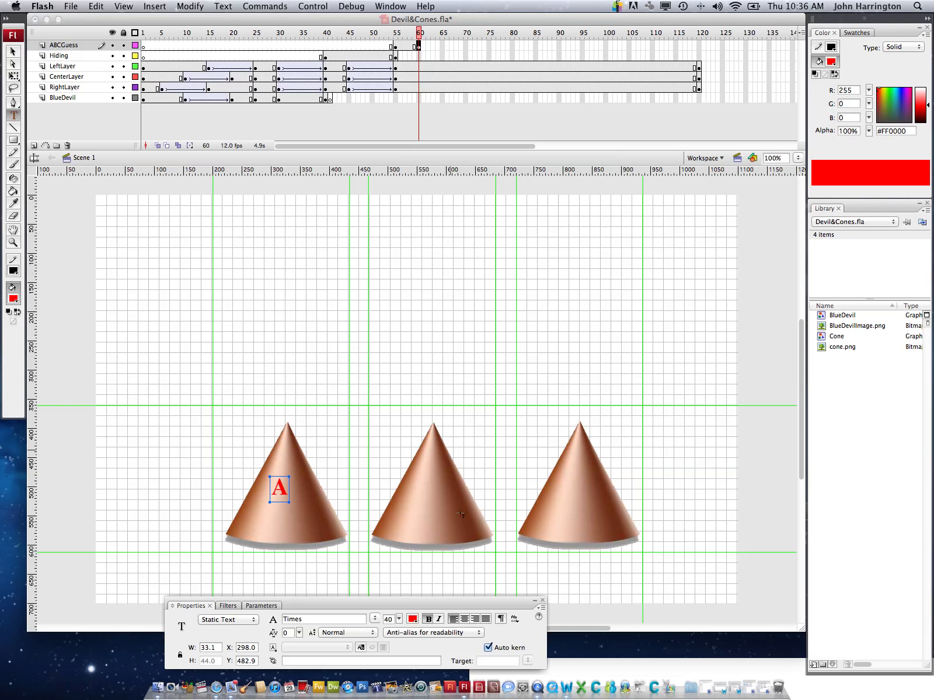
{"action": "left_click", "coordinate": [427, 491]}
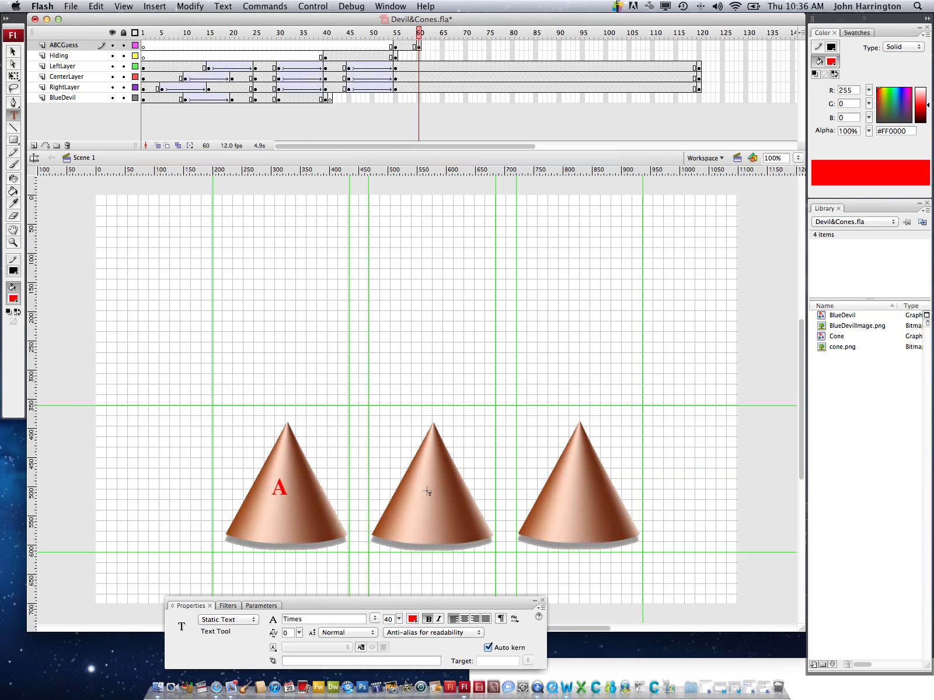
{"action": "left_click", "coordinate": [428, 492]}
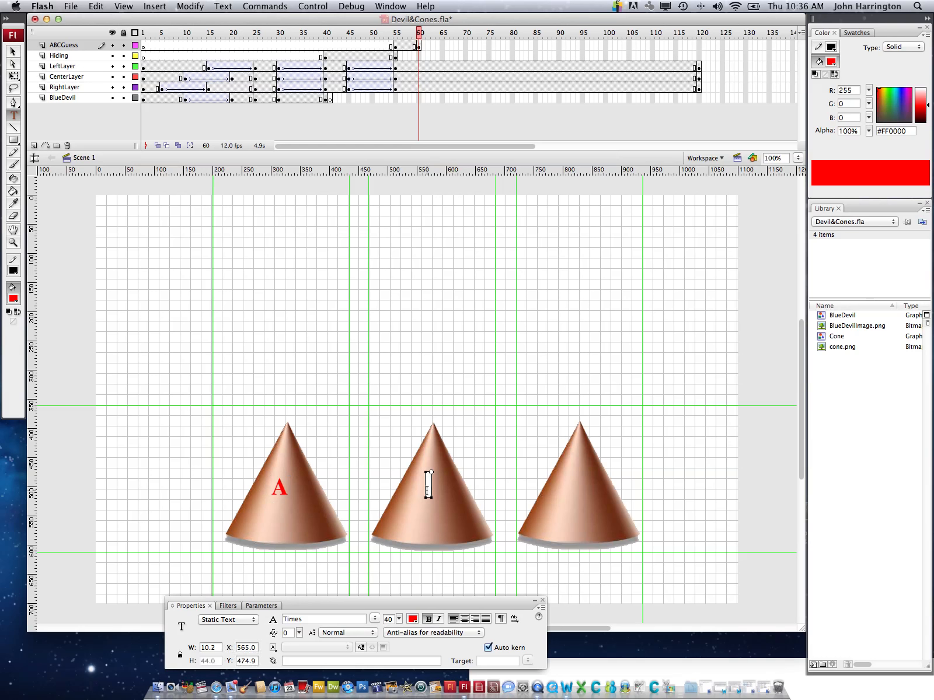
{"action": "type", "text": "B"}
Insert a keyframe at frame 65 of the ABCGuess layer and add the text "C" on the right cone at about X 813, Y 472
{"action": "left_click", "coordinate": [442, 46]}
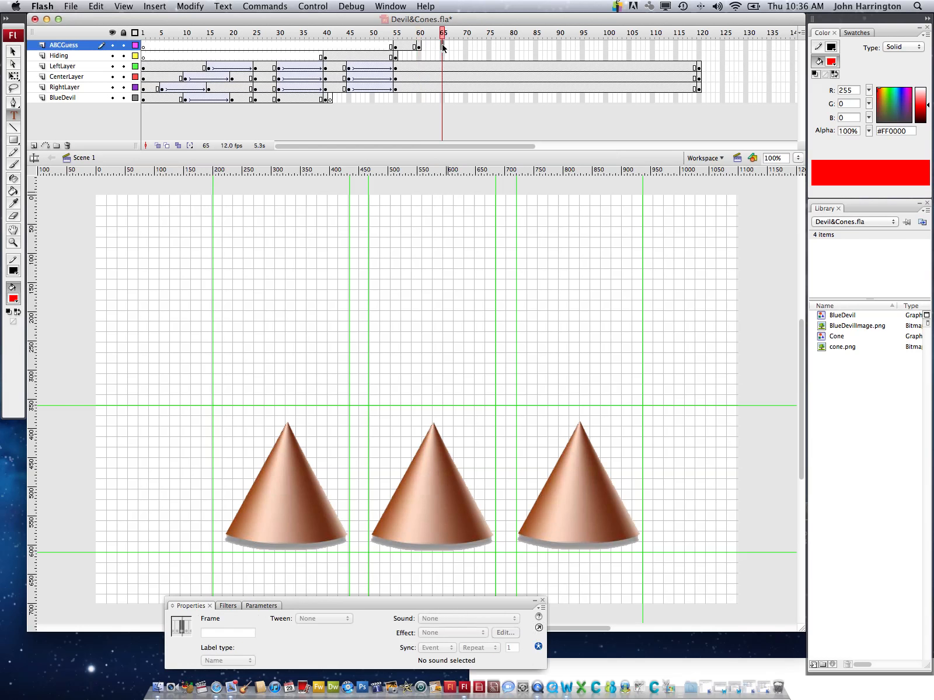
{"action": "right_click", "coordinate": [442, 47]}
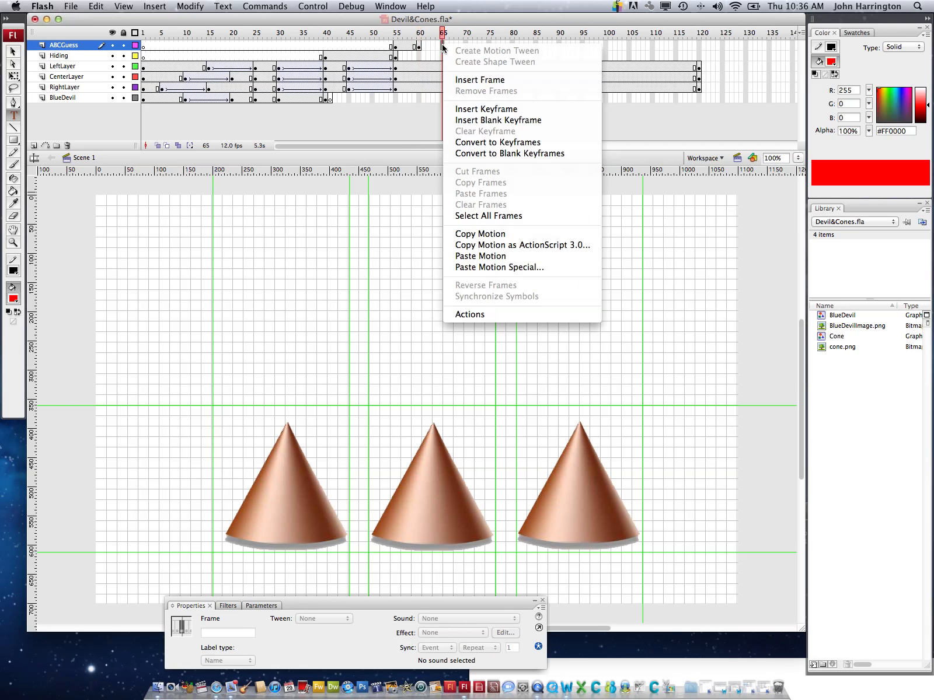
{"action": "left_click", "coordinate": [467, 111]}
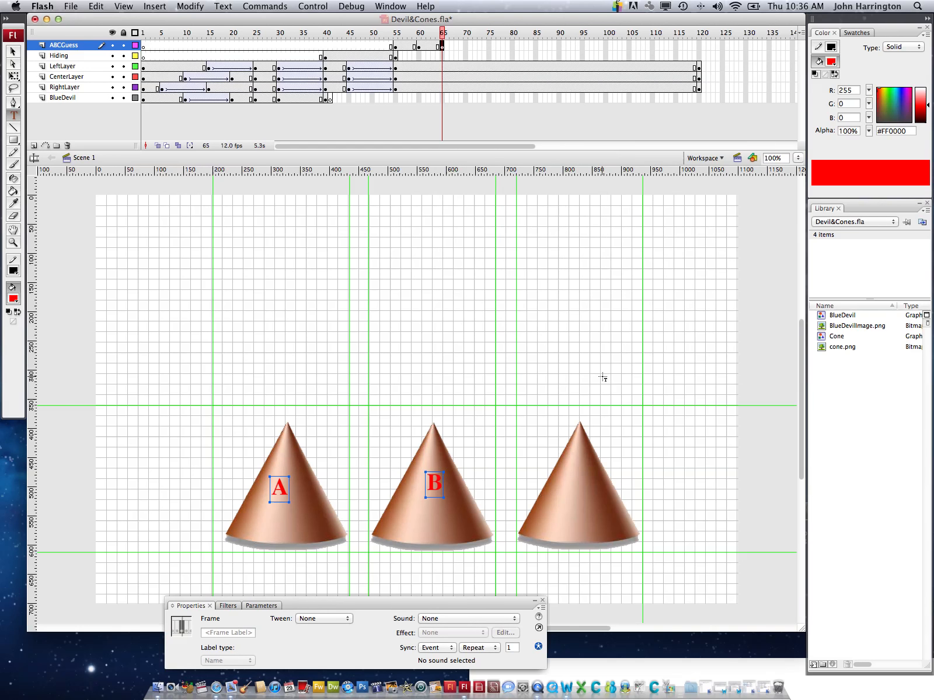
{"action": "left_click", "coordinate": [572, 491]}
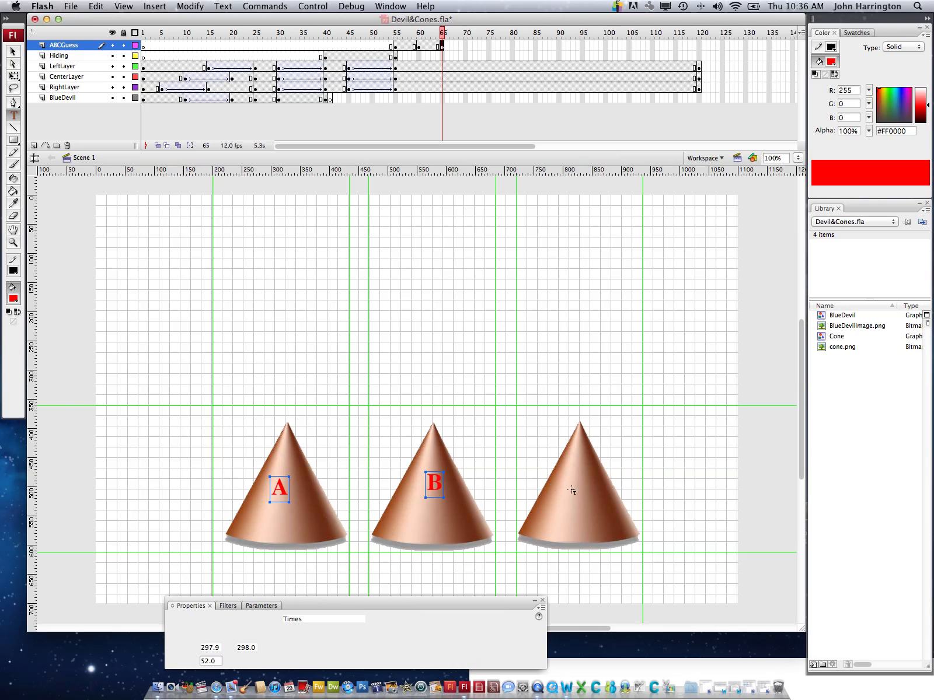
{"action": "left_click", "coordinate": [572, 491]}
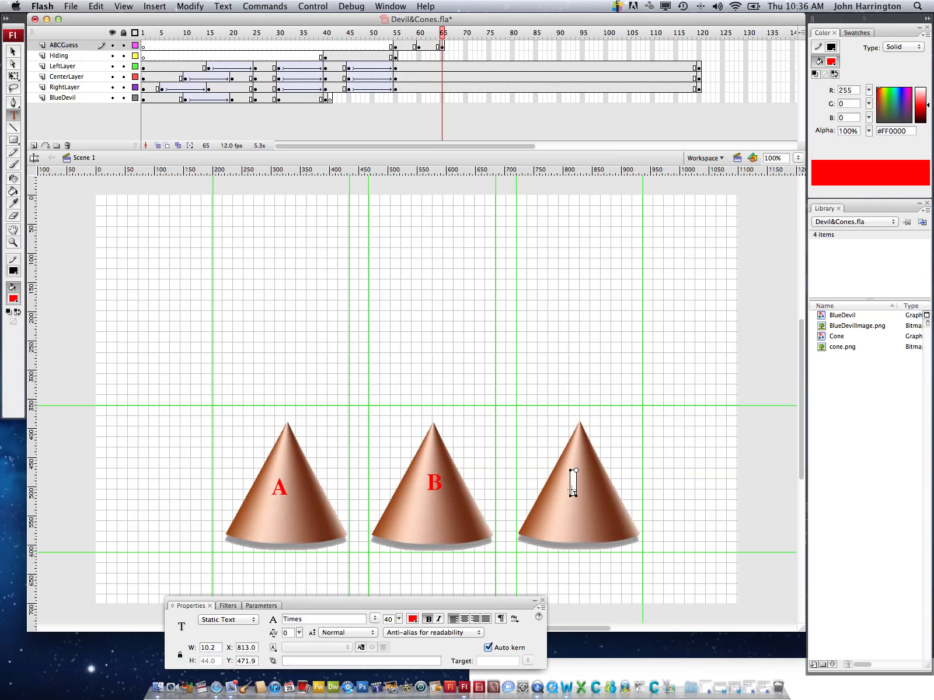
{"action": "type", "text": "C"}
{"action": "left_click", "coordinate": [15, 53]}
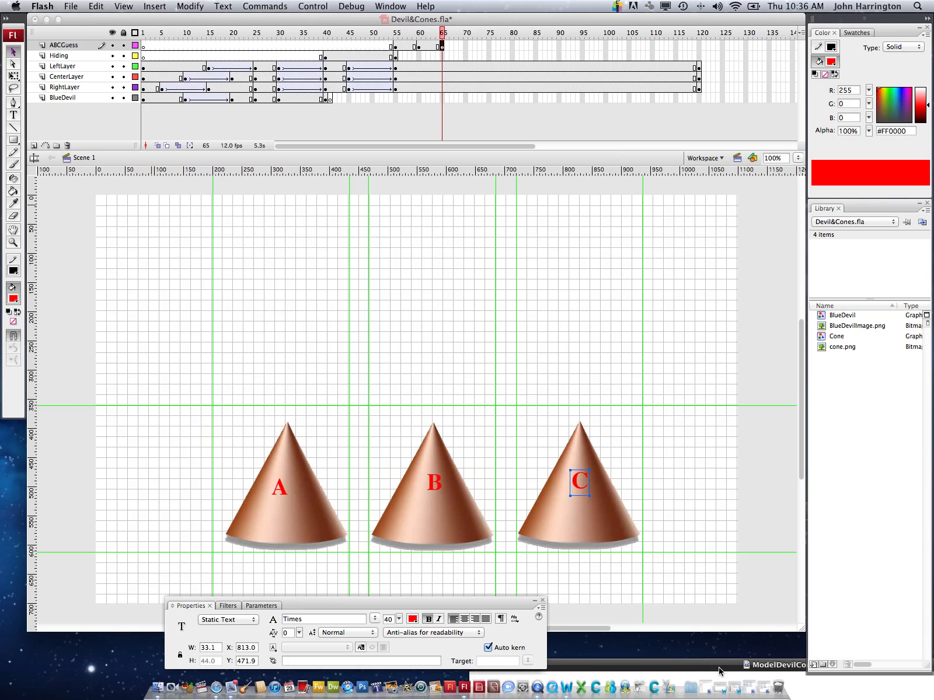
Switch to ModelDevilCones.mov in QuickTime Player, examine what follows the A, B, C letters, and minimize the movie
{"action": "left_click_drag", "start_coordinate": [720, 671], "coordinate": [368, 171]}
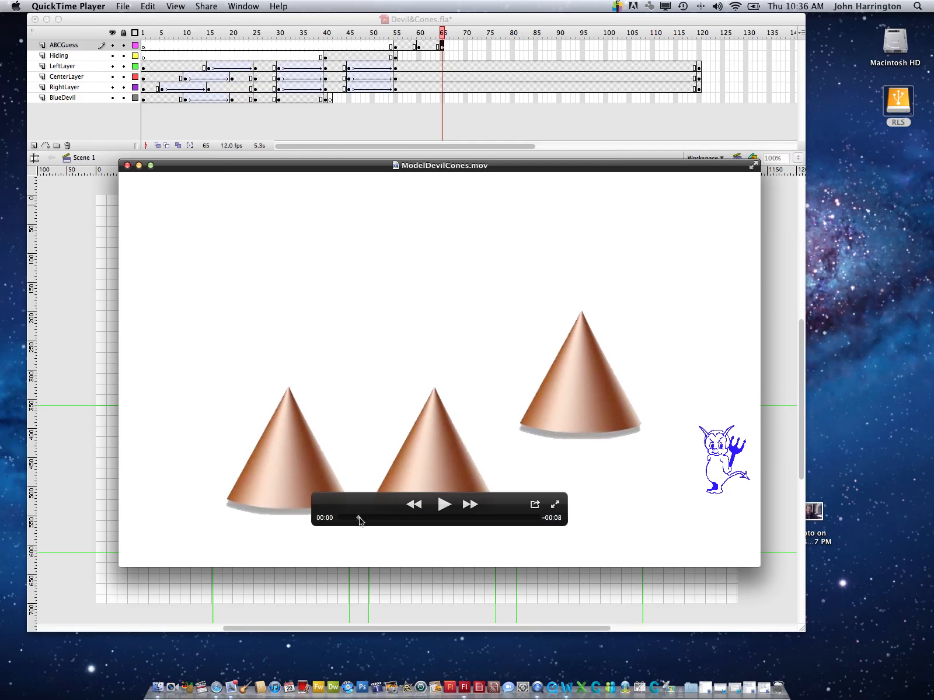
{"action": "mouse_move", "coordinate": [359, 519]}
{"action": "left_mouse_down"}
{"action": "mouse_move", "coordinate": [391, 507]}
{"action": "mouse_move", "coordinate": [490, 509]}
{"action": "mouse_move", "coordinate": [466, 511]}
{"action": "mouse_move", "coordinate": [474, 512]}
{"action": "left_mouse_up"}
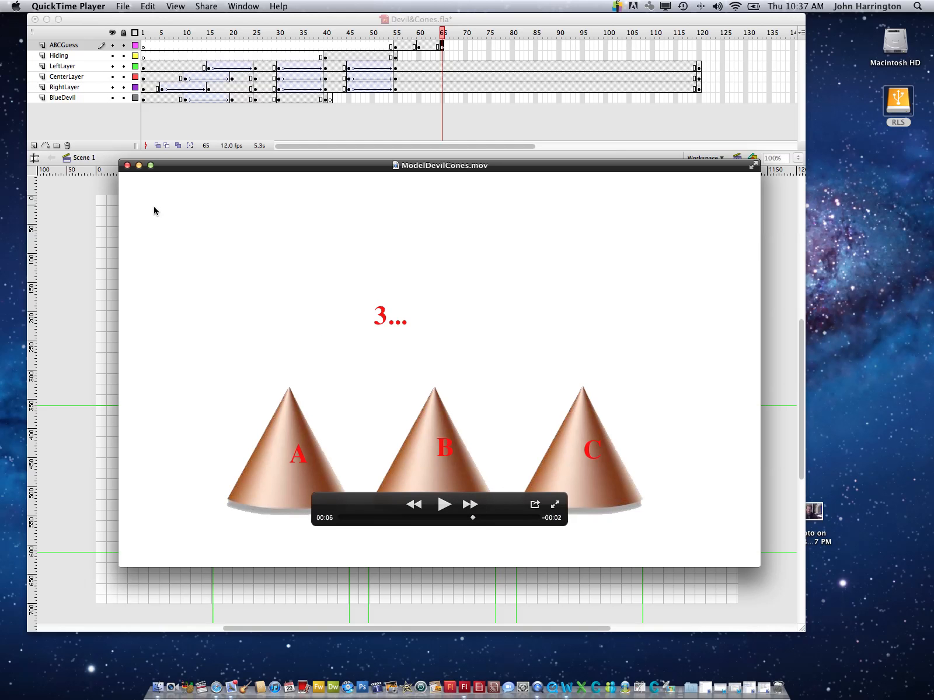
{"action": "left_click", "coordinate": [138, 167]}
{"action": "left_click_drag", "start_coordinate": [162, 165], "coordinate": [411, 647]}
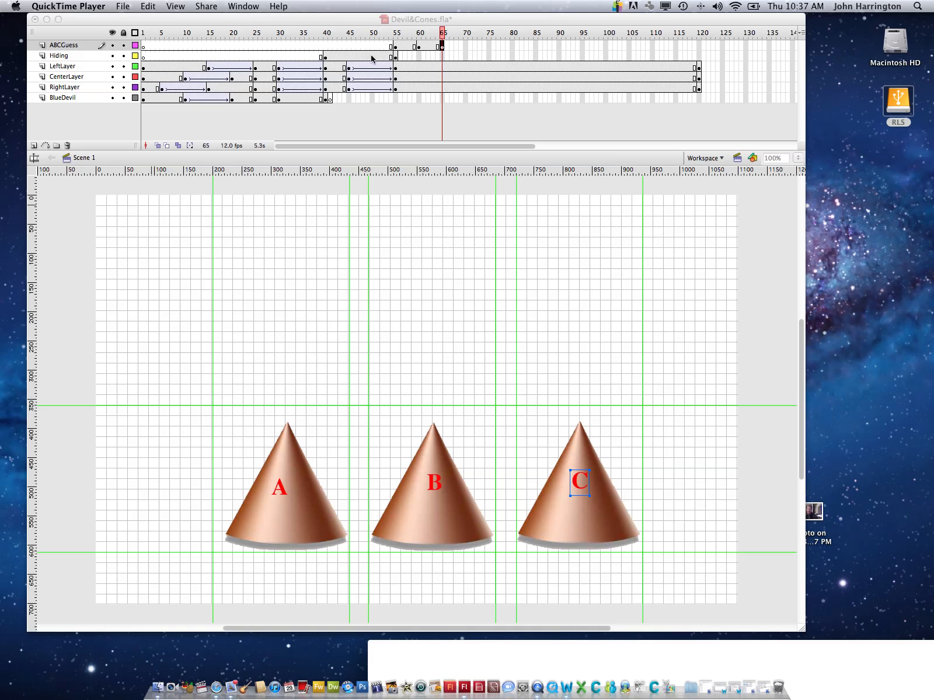
Return to Flash and extend the question text by inserting a keyframe at frame 65 of the Hiding layer
{"action": "left_click", "coordinate": [399, 36]}
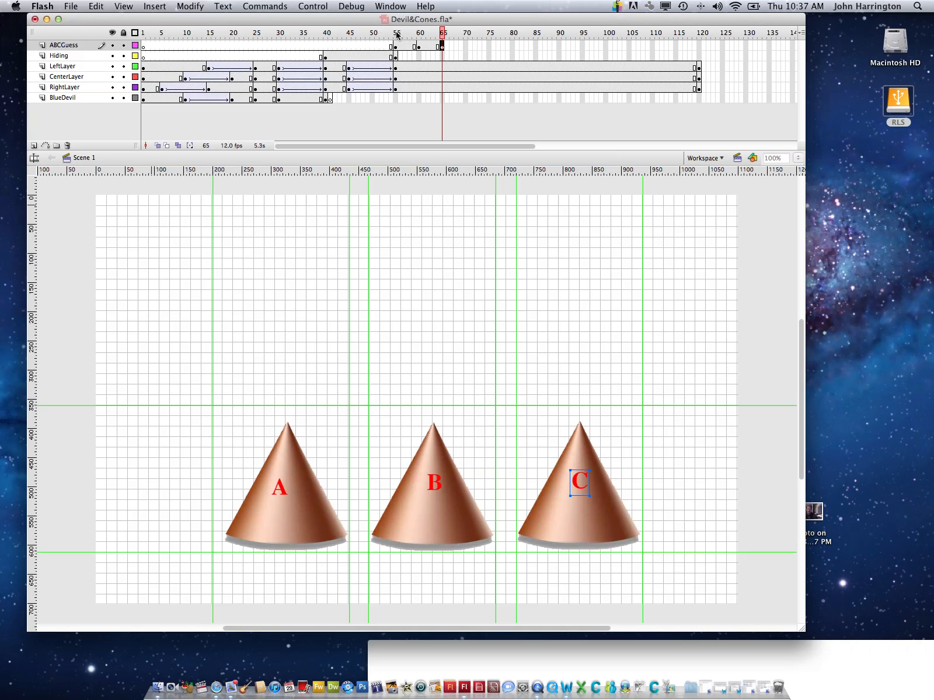
{"action": "left_click", "coordinate": [396, 36]}
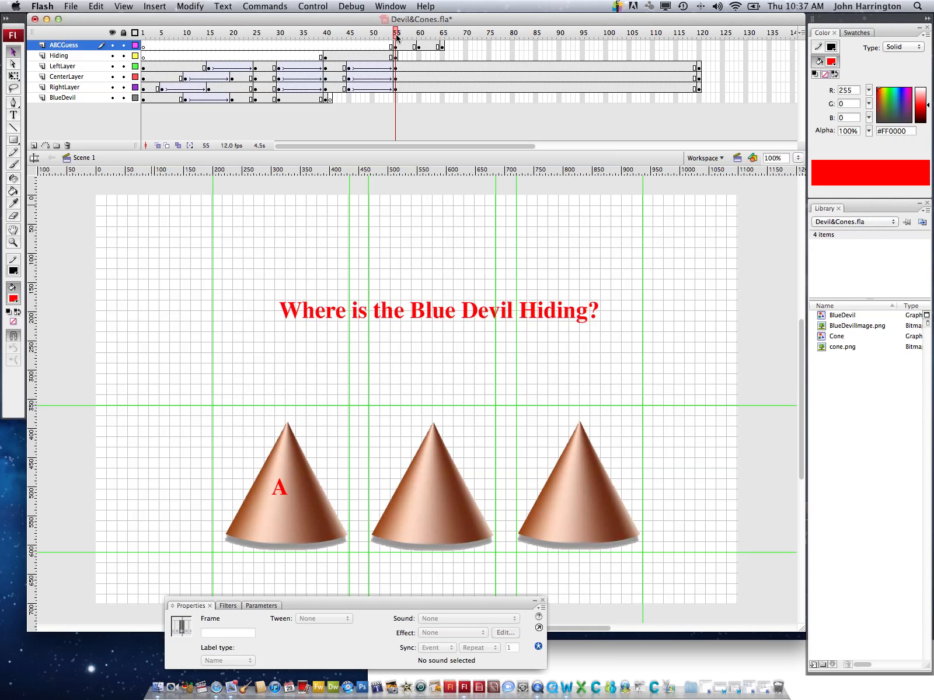
{"action": "left_click", "coordinate": [443, 36]}
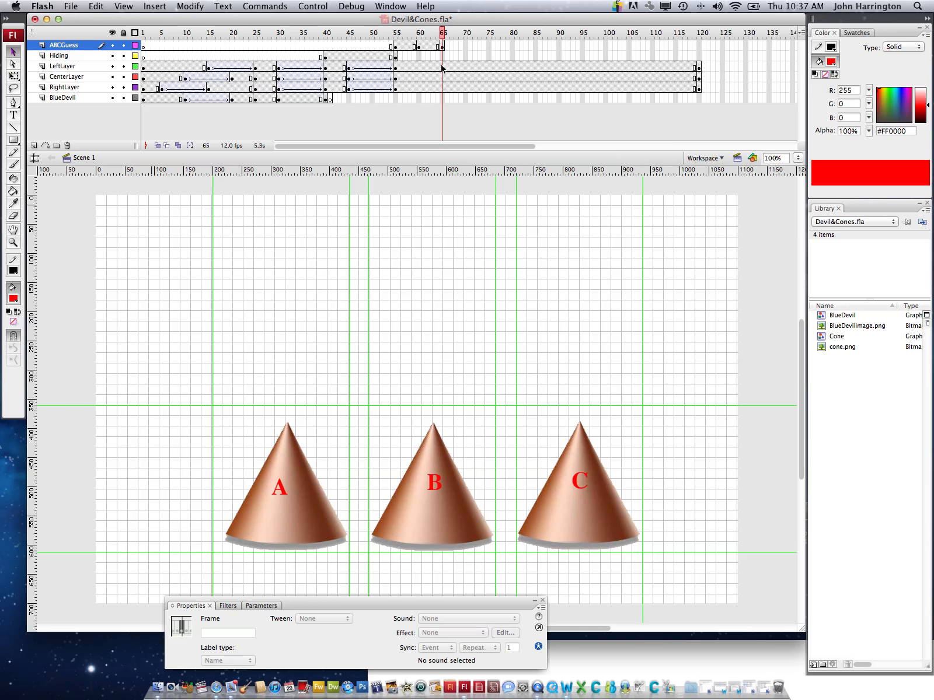
{"action": "left_click", "coordinate": [442, 56]}
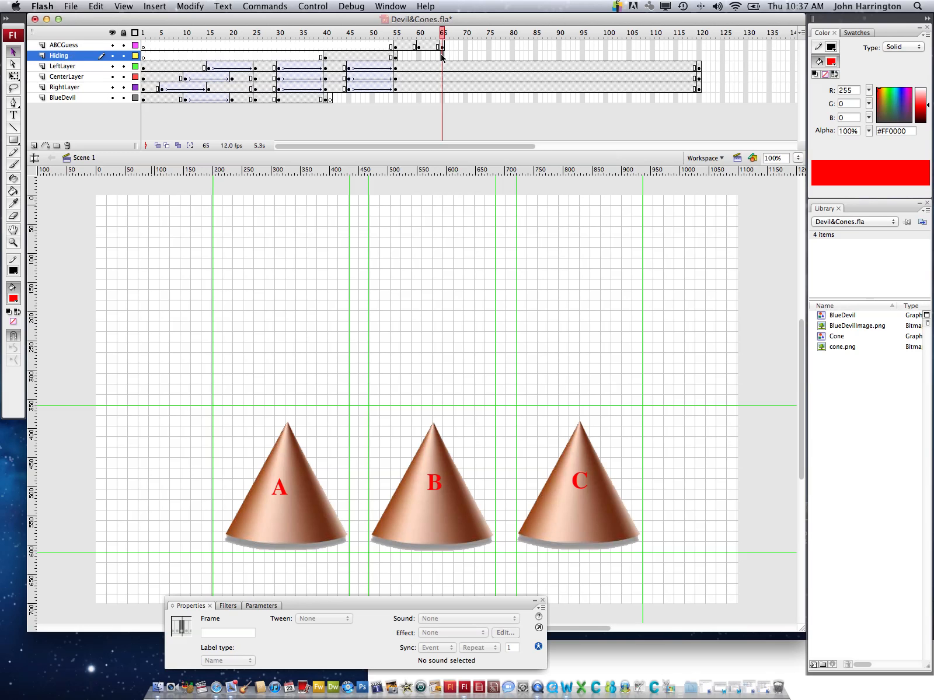
{"action": "right_click", "coordinate": [441, 56]}
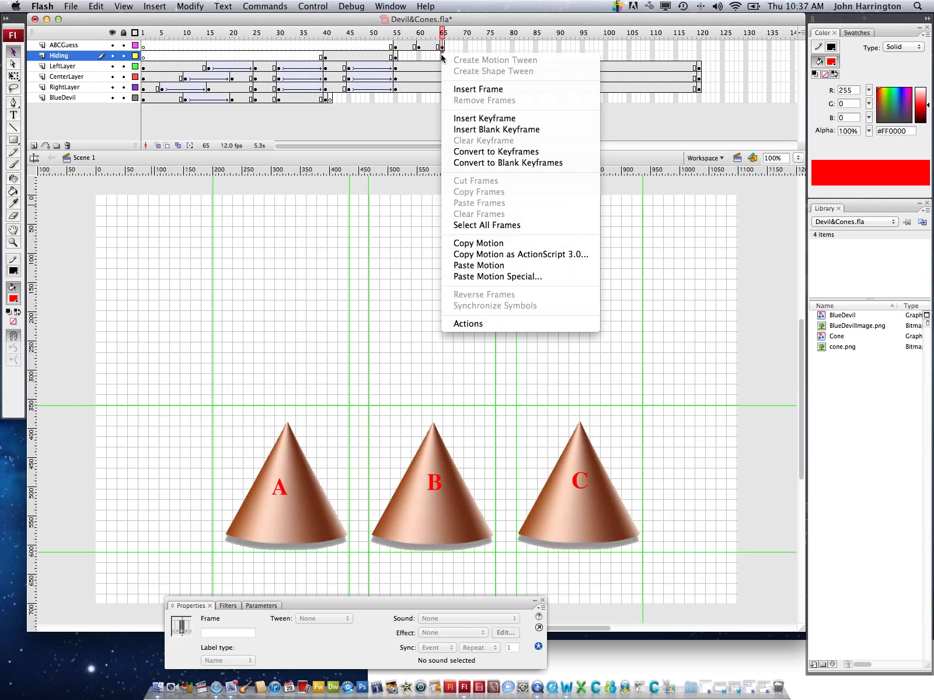
{"action": "left_click", "coordinate": [471, 119]}
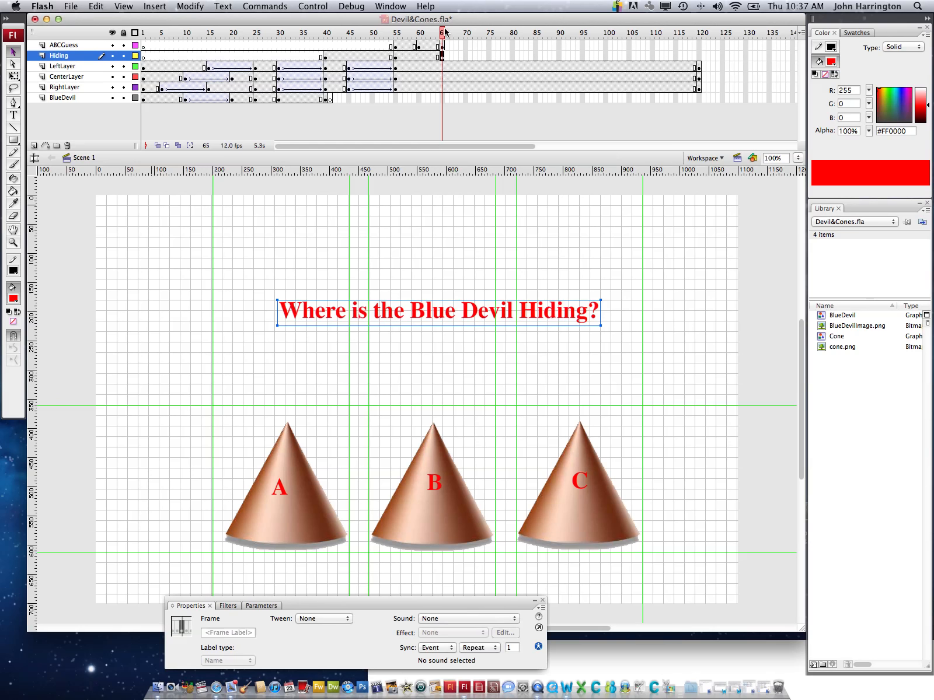
{"action": "mouse_move", "coordinate": [443, 33]}
{"action": "left_mouse_down"}
{"action": "mouse_move", "coordinate": [376, 33]}
{"action": "mouse_move", "coordinate": [443, 26]}
{"action": "left_mouse_up"}
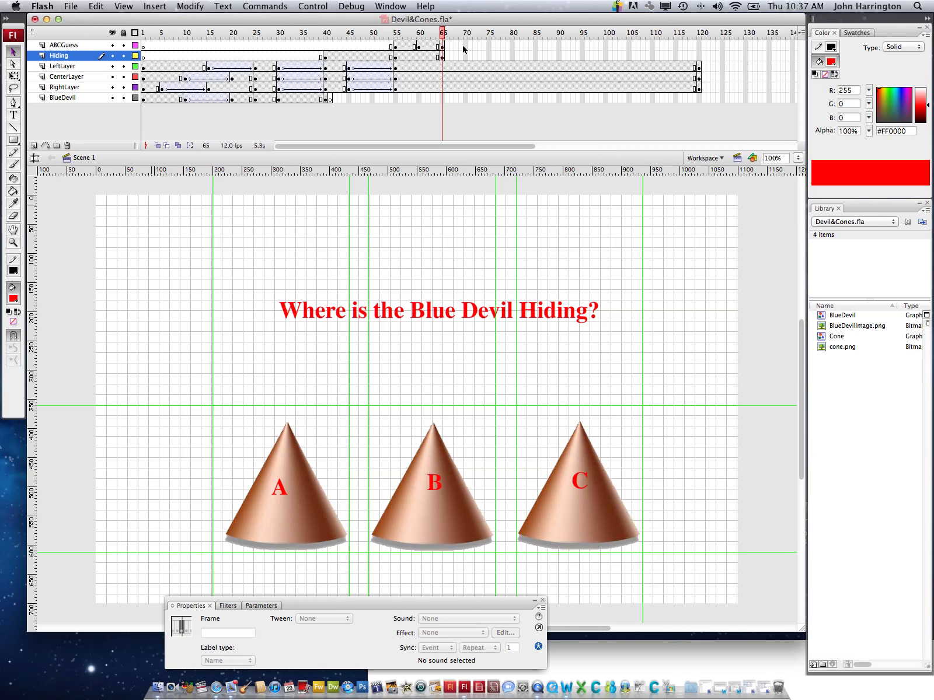
Insert a keyframe at frame 70 of the ABCGuess layer and add the text "3..." above the cones at about X 525, Y 174
{"action": "left_click_drag", "start_coordinate": [464, 50], "coordinate": [465, 50]}
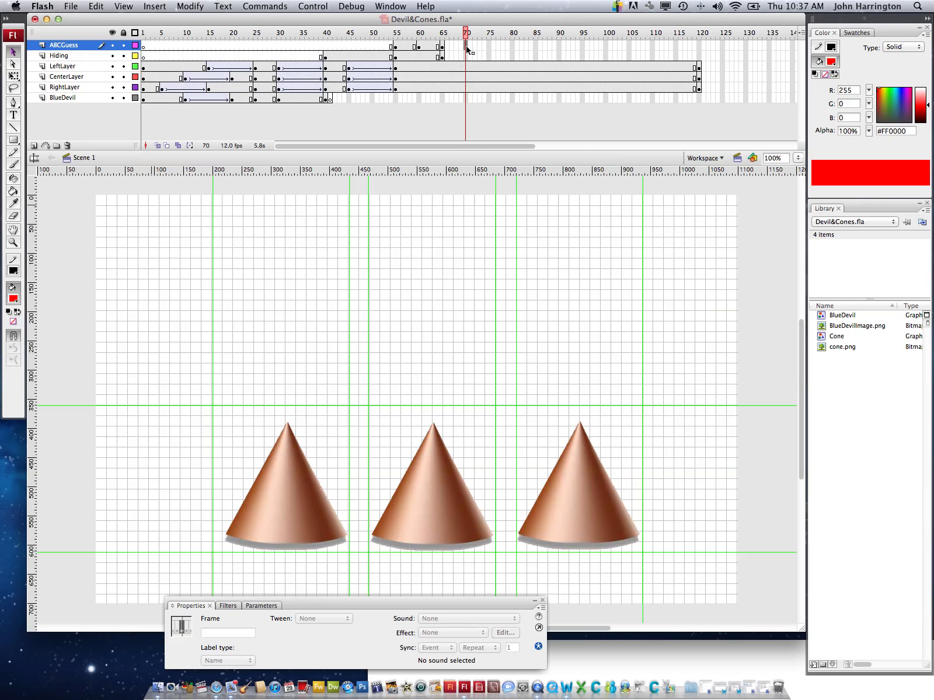
{"action": "right_click", "coordinate": [466, 50]}
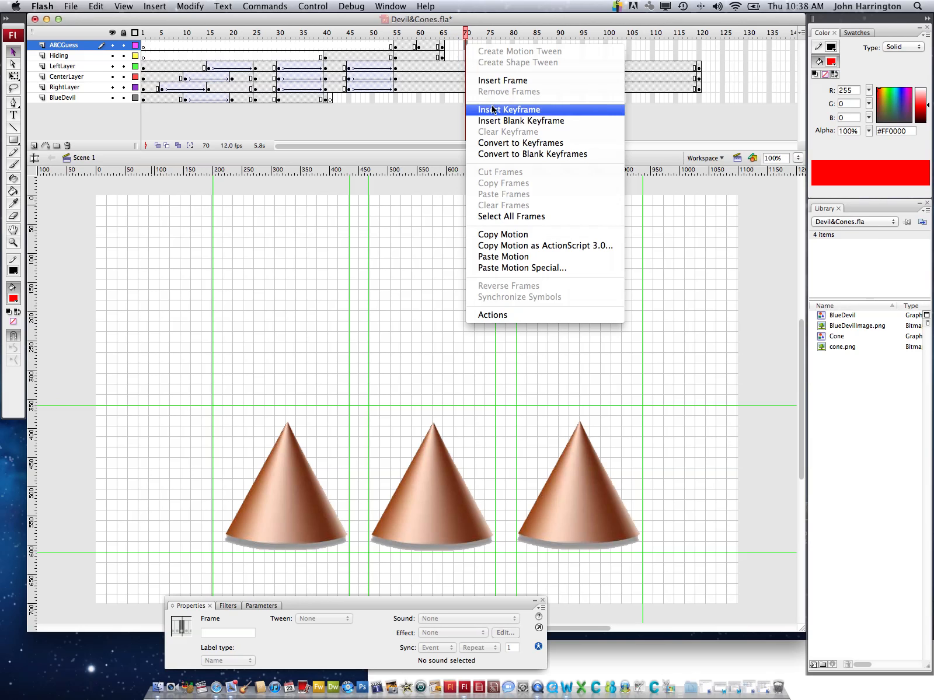
{"action": "left_click", "coordinate": [492, 109]}
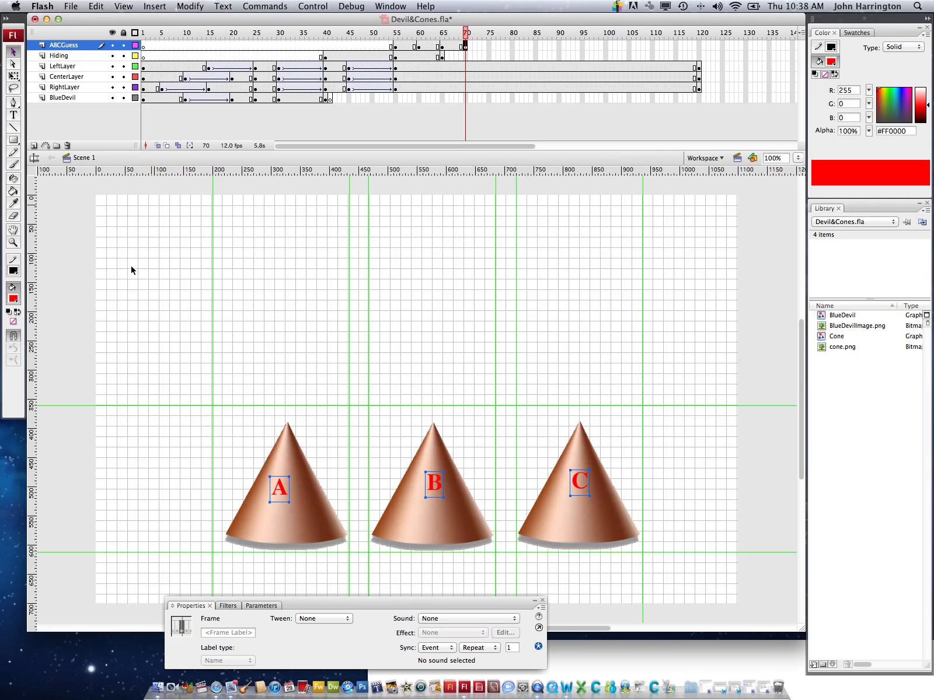
{"action": "left_click", "coordinate": [14, 115]}
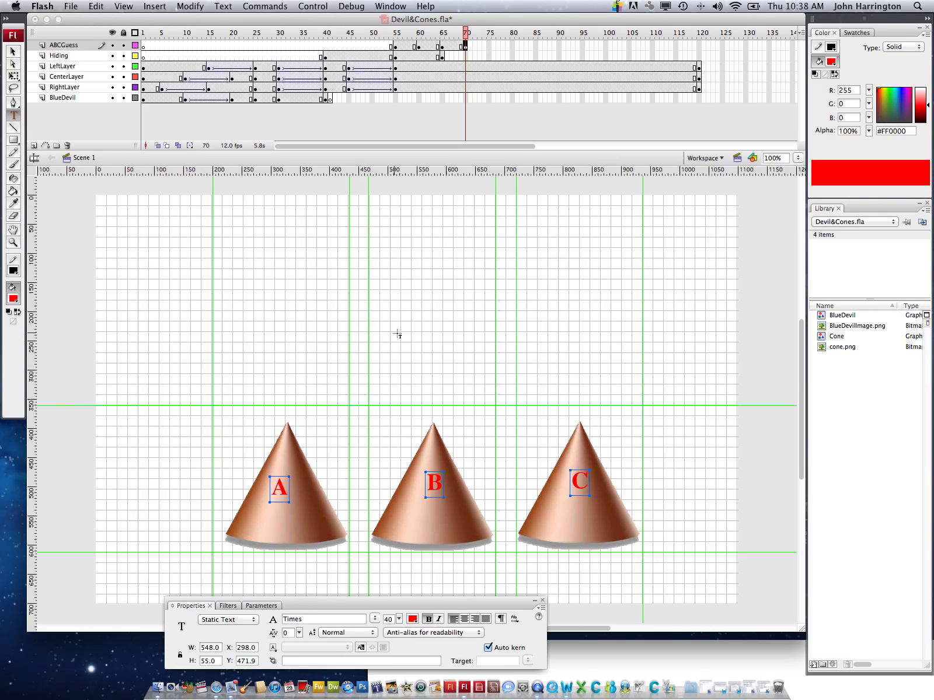
{"action": "left_click", "coordinate": [404, 316]}
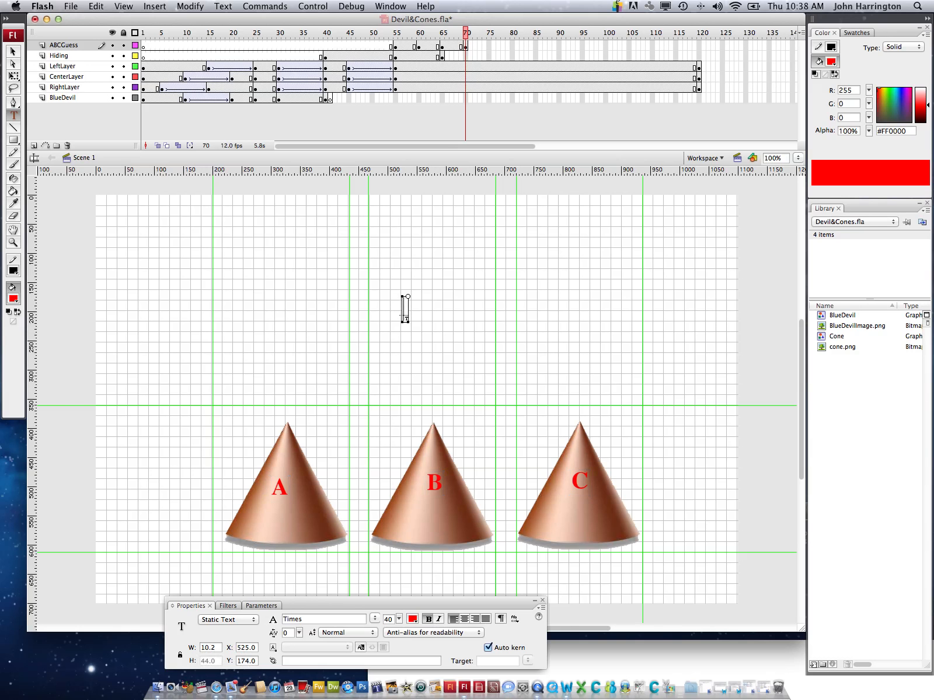
{"action": "type", "text": "3..."}
Insert a keyframe at frame 75 of the ABCGuess layer and change its countdown text to "2..."
{"action": "left_click", "coordinate": [488, 47]}
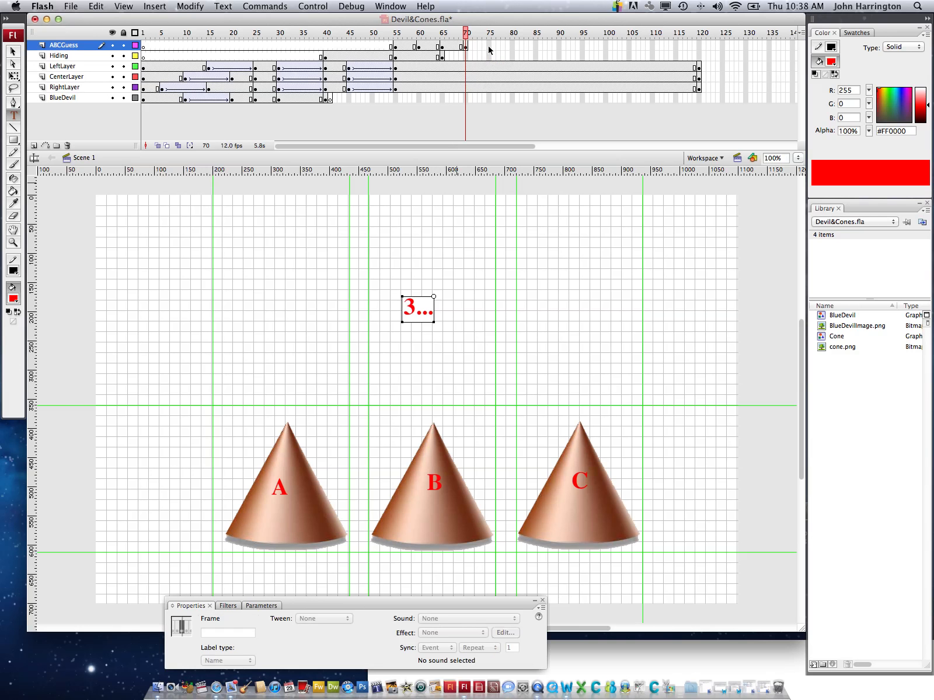
{"action": "left_click", "coordinate": [489, 46]}
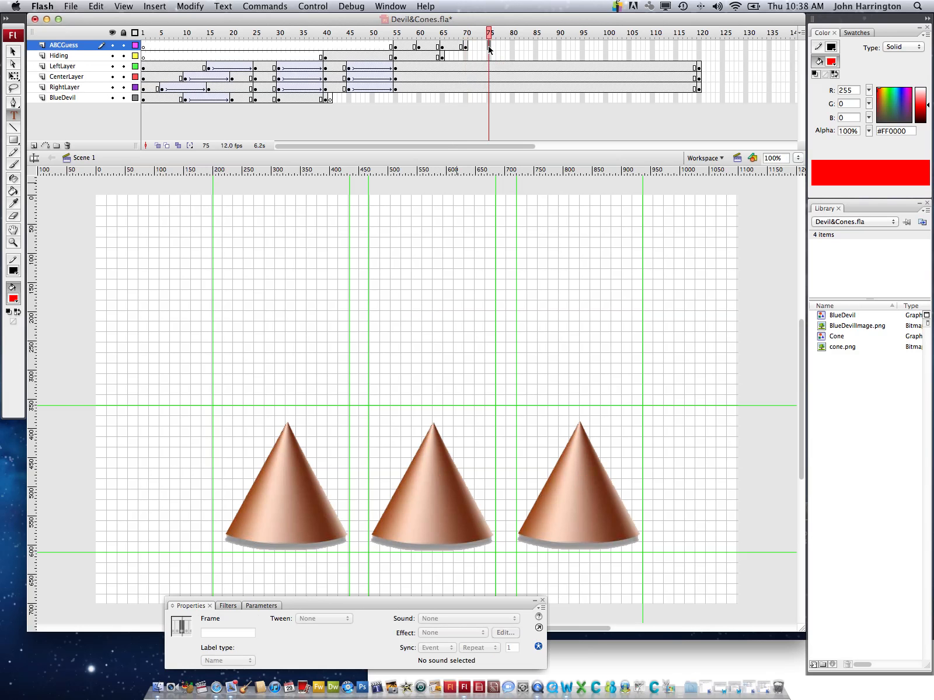
{"action": "right_click", "coordinate": [488, 49]}
{"action": "left_click", "coordinate": [518, 113]}
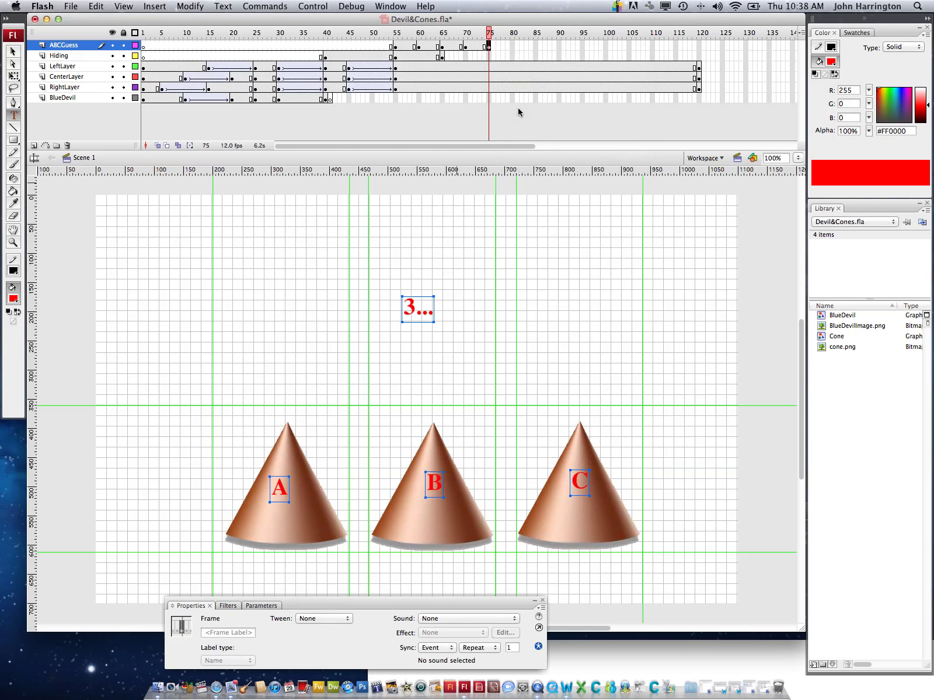
{"action": "left_click", "coordinate": [417, 308]}
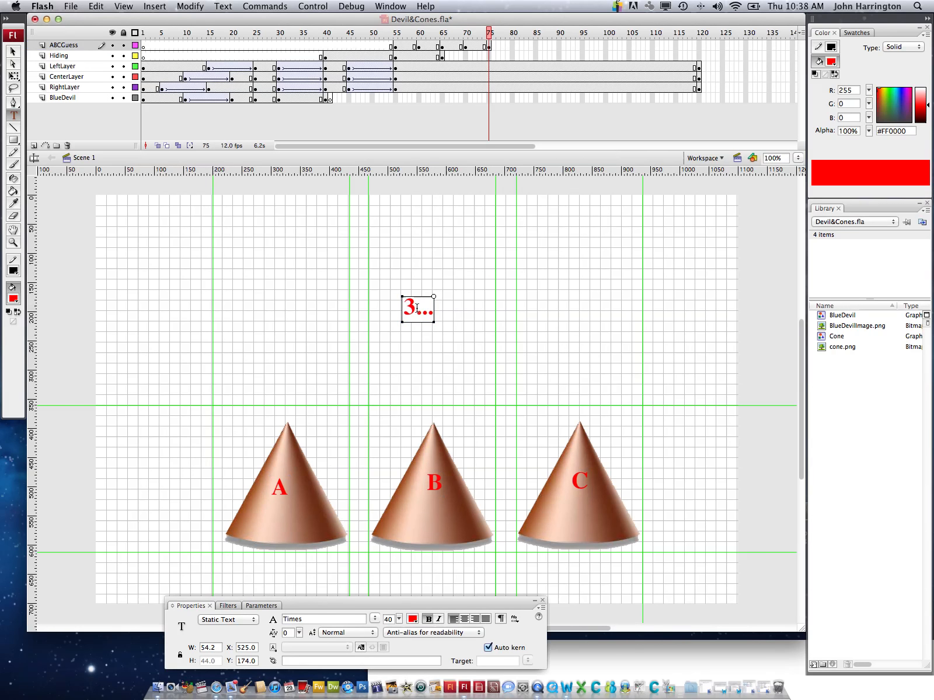
{"action": "key", "text": "BackSpace"}
{"action": "type", "text": "2"}
Insert a keyframe at frame 80 of the ABCGuess layer and change its countdown text to "1..."
{"action": "left_click", "coordinate": [513, 46]}
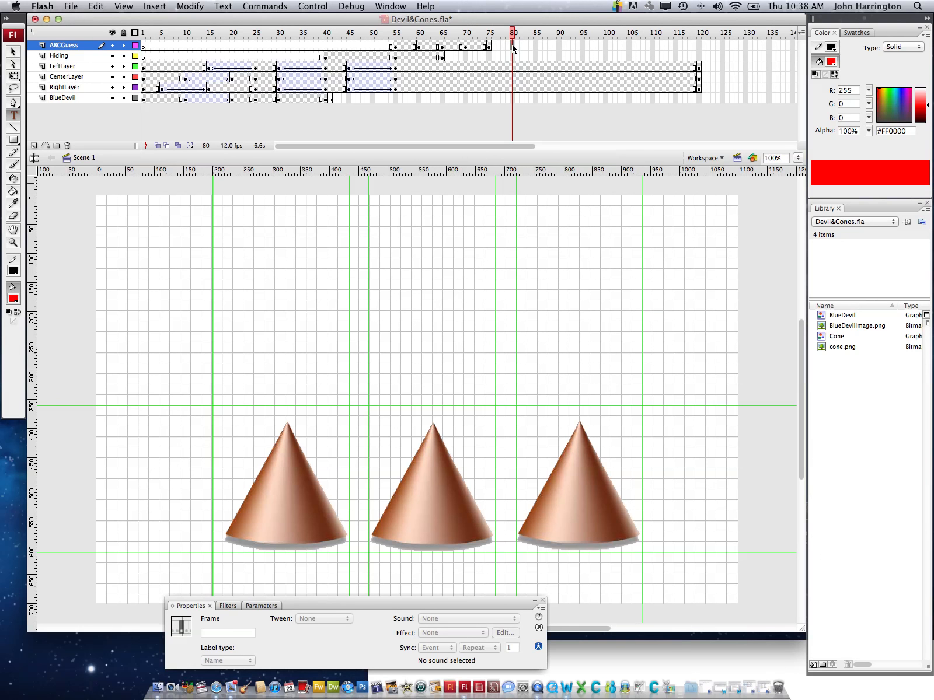
{"action": "right_click", "coordinate": [512, 48]}
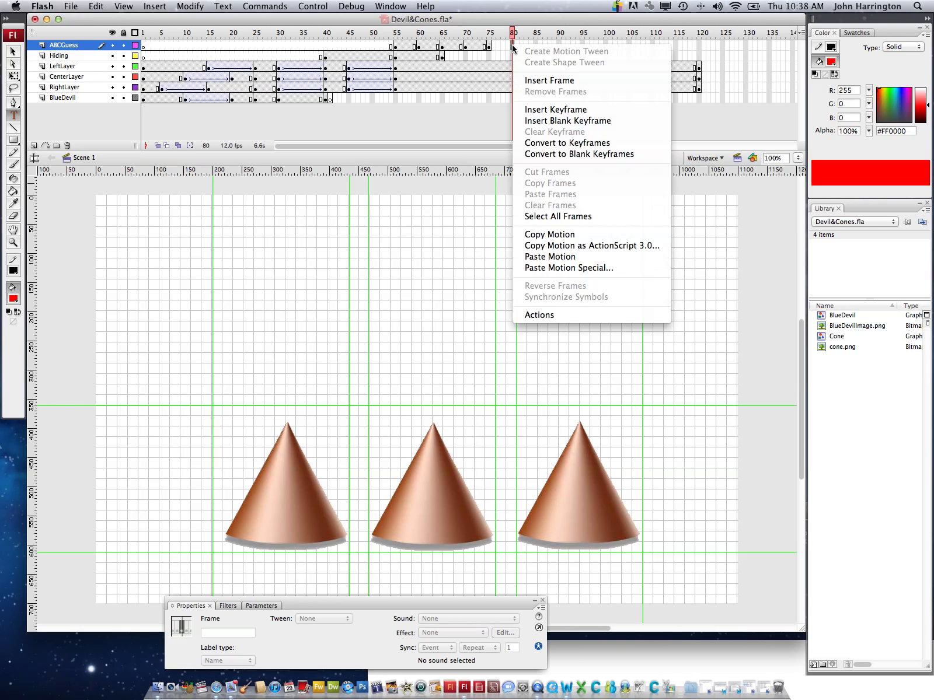
{"action": "left_click", "coordinate": [538, 108]}
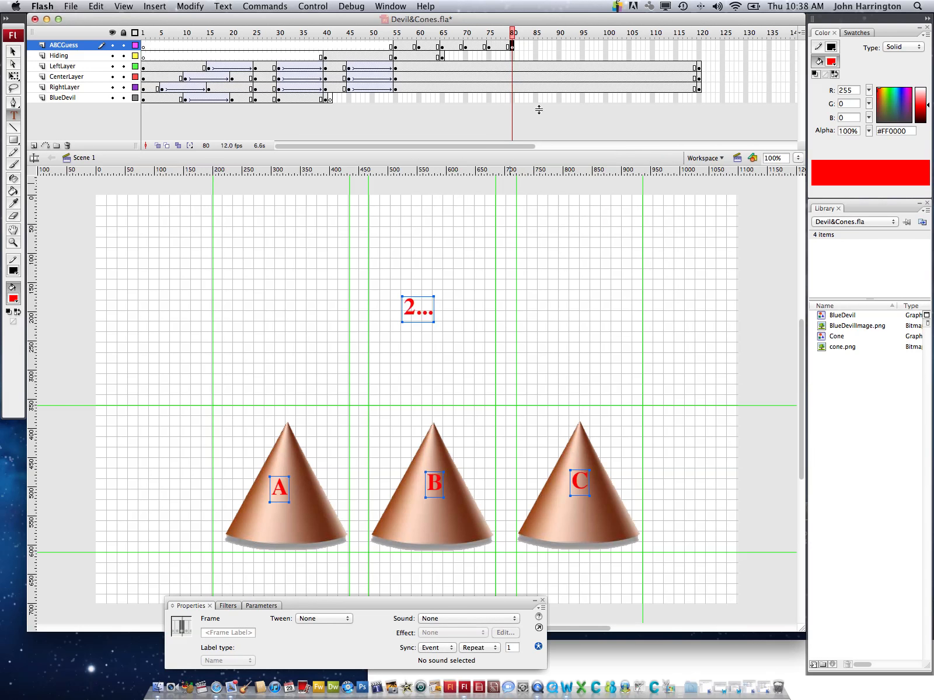
{"action": "left_click", "coordinate": [416, 306]}
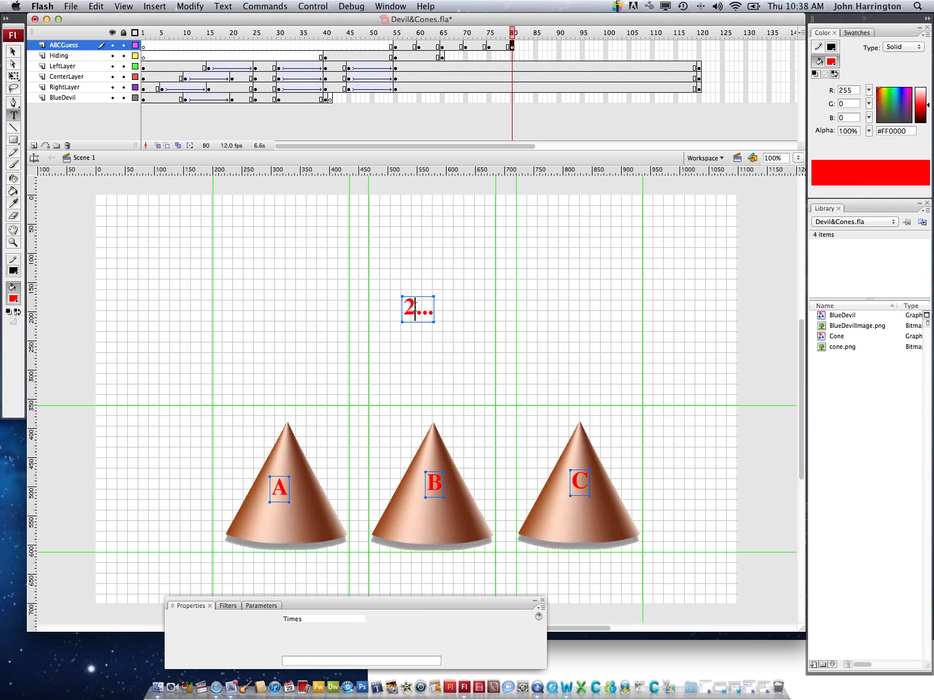
{"action": "key", "text": "BackSpace"}
{"action": "type", "text": "1"}
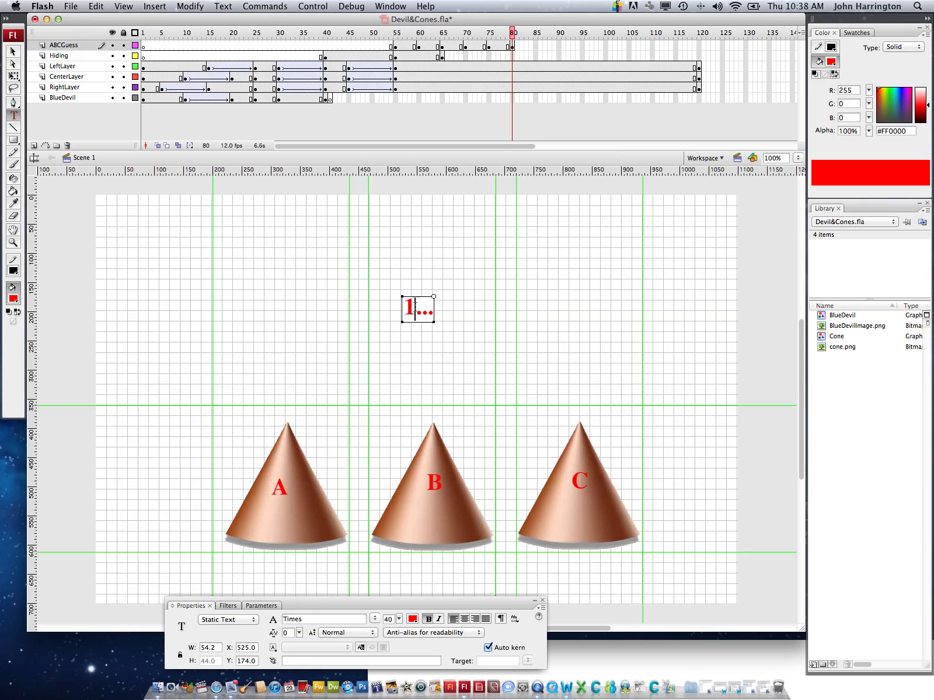
Insert a keyframe at frame 85 of the ABCGuess layer and change its countdown text to "0..."
{"action": "left_click", "coordinate": [536, 46]}
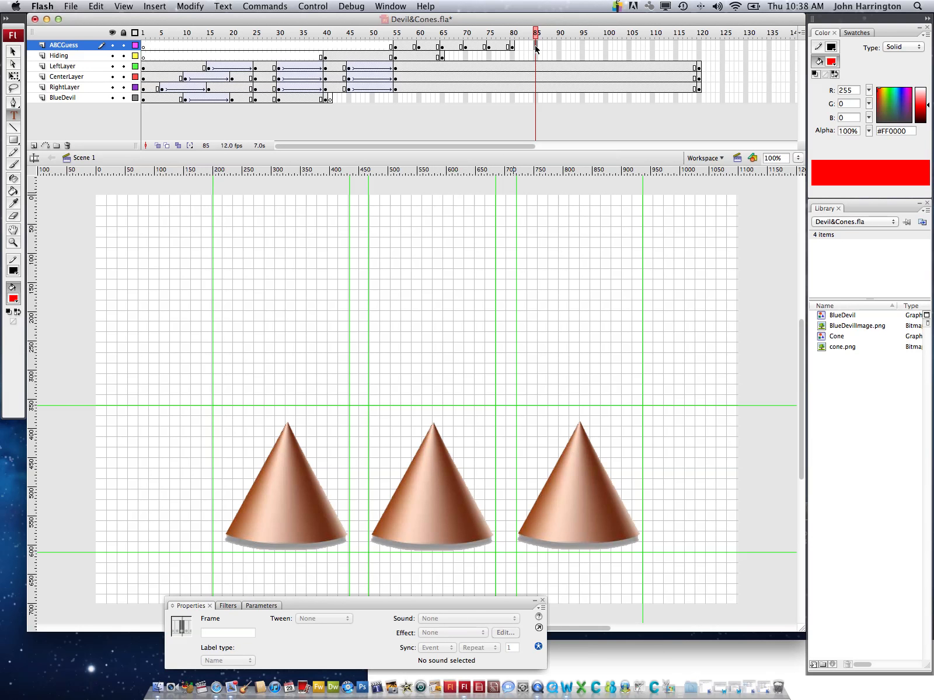
{"action": "right_click", "coordinate": [536, 49]}
{"action": "left_click", "coordinate": [560, 110]}
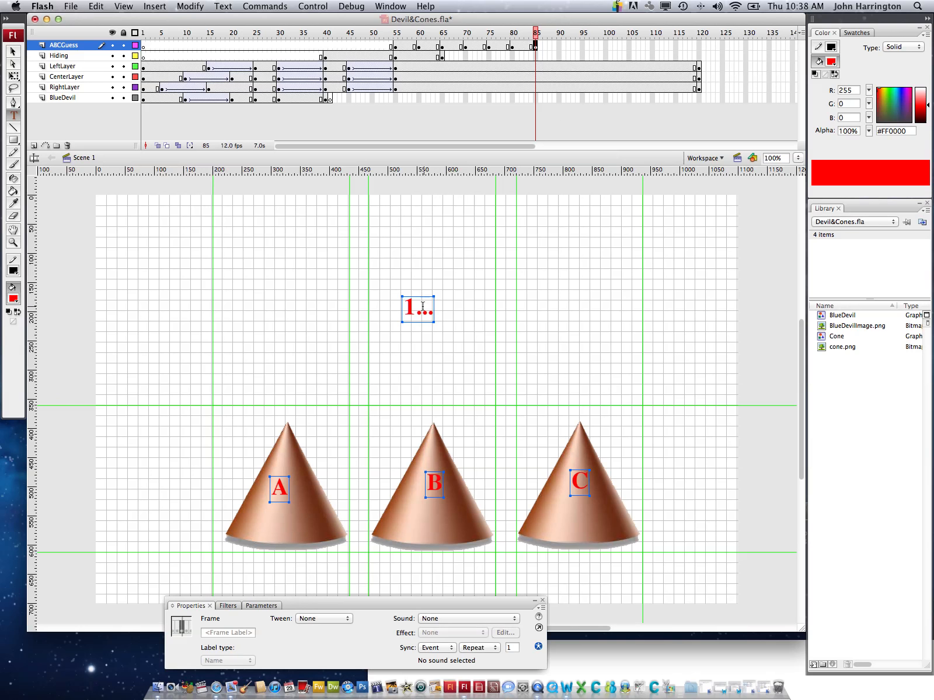
{"action": "left_click", "coordinate": [414, 309]}
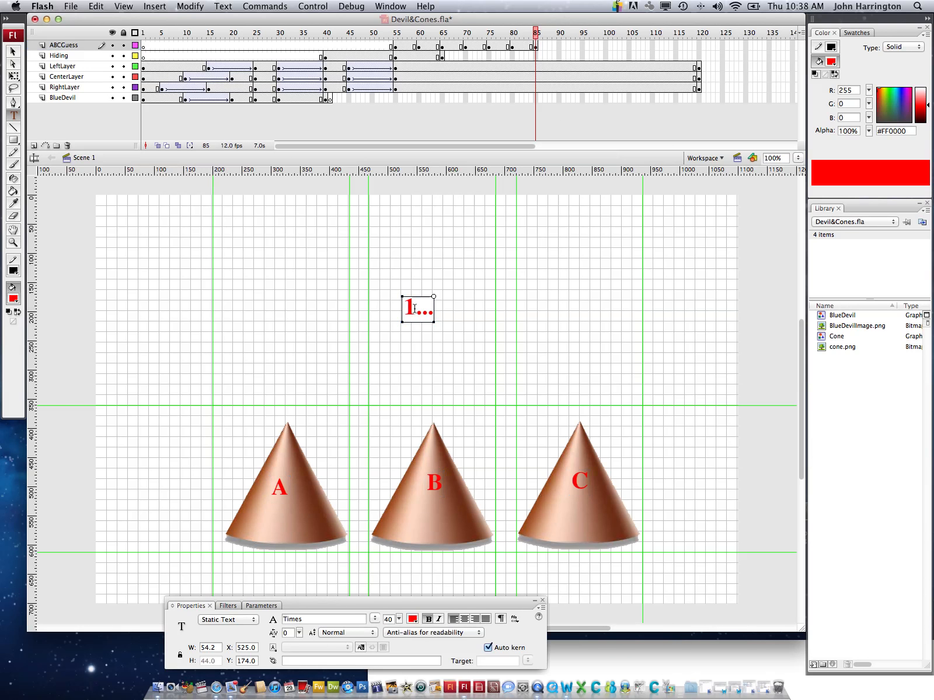
{"action": "key", "text": "BackSpace"}
{"action": "type", "text": "0"}
Insert a keyframe at frame 90 of the ABCGuess layer and replace its countdown text with "Guess?"
{"action": "left_click", "coordinate": [559, 46]}
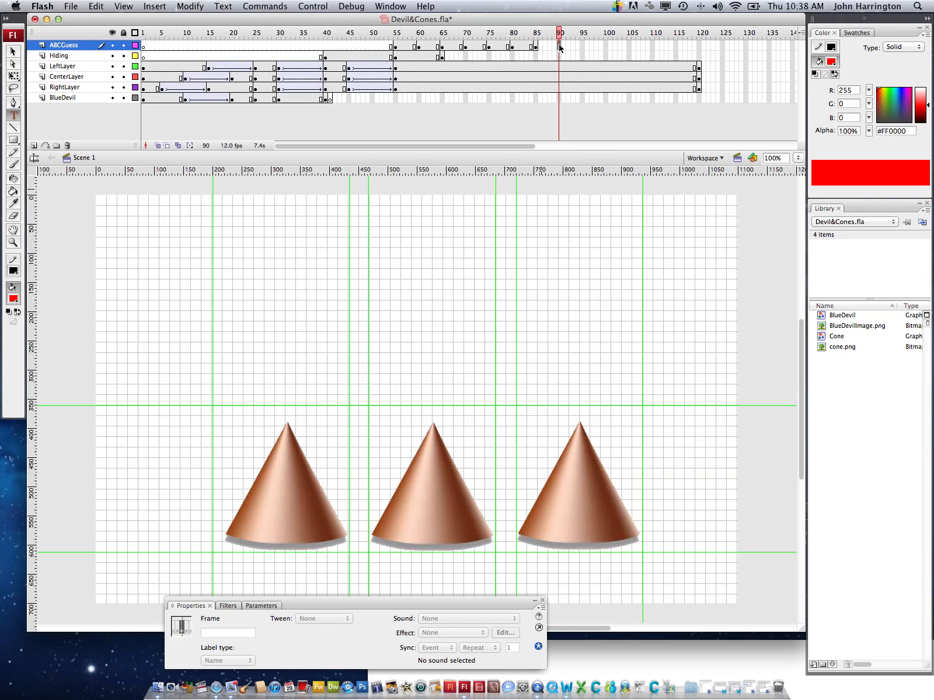
{"action": "right_click", "coordinate": [559, 47]}
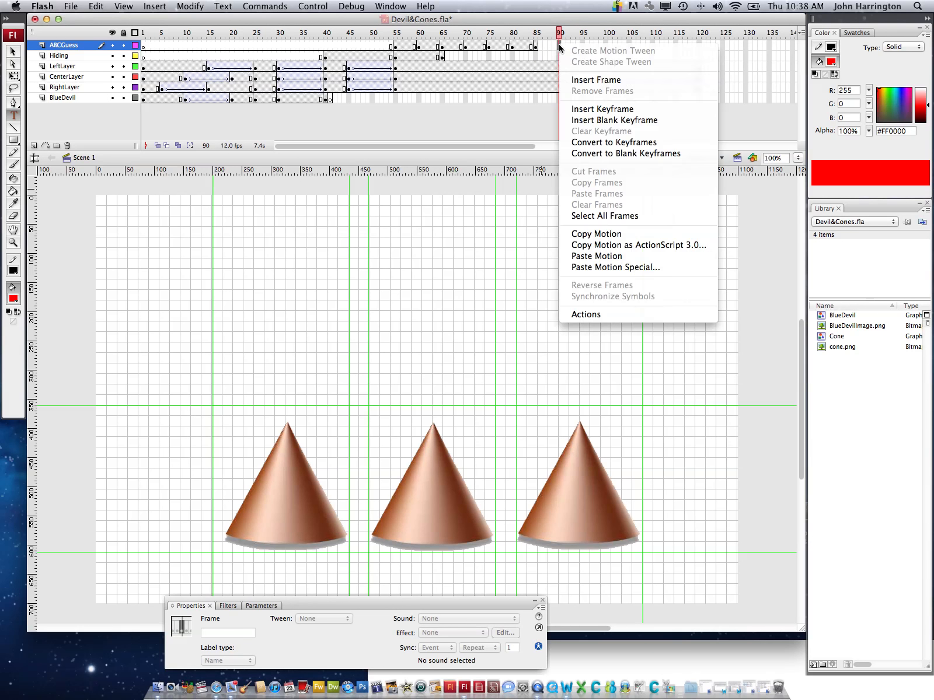
{"action": "left_click", "coordinate": [583, 109]}
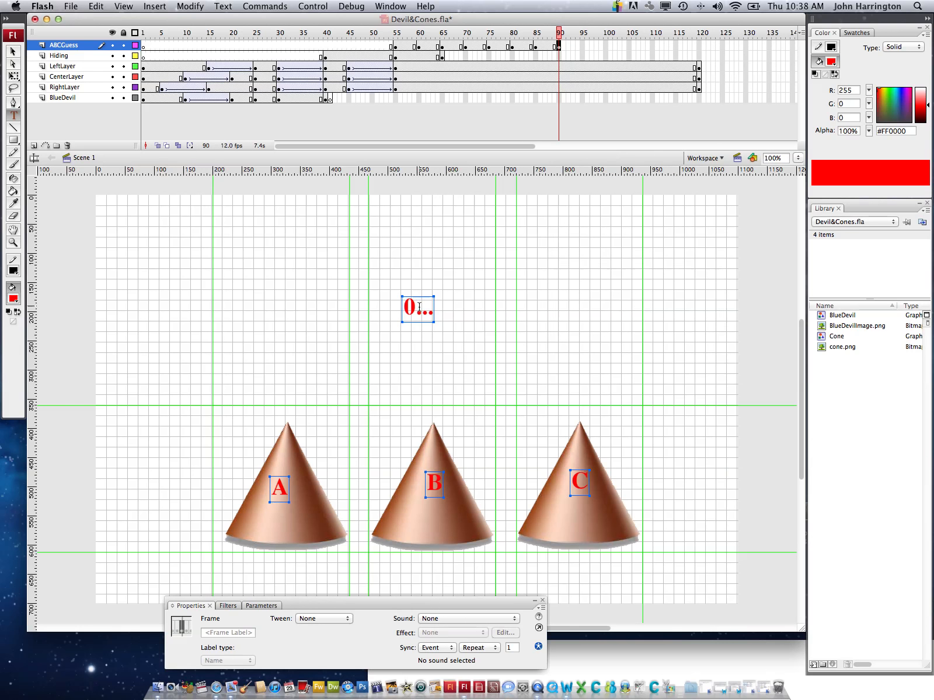
{"action": "double_click", "coordinate": [421, 308]}
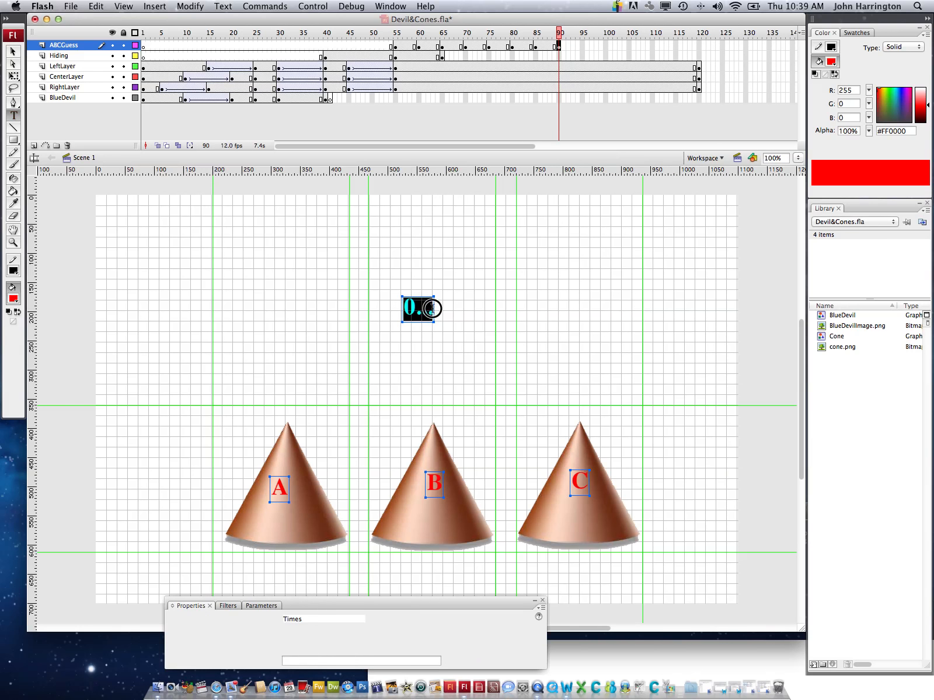
{"action": "type", "text": "Guess"}
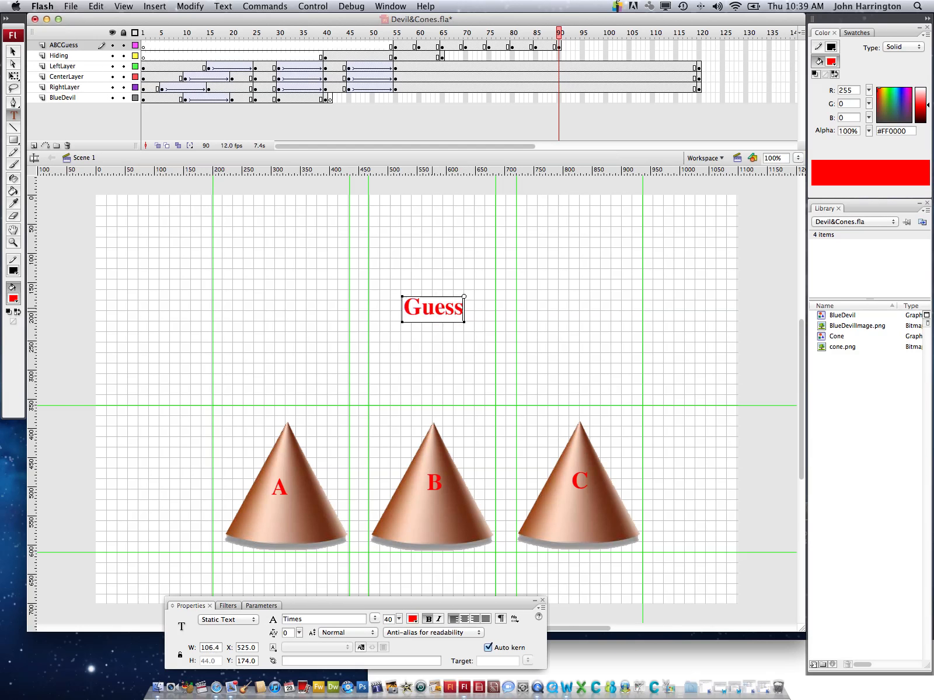
{"action": "type", "text": "?"}
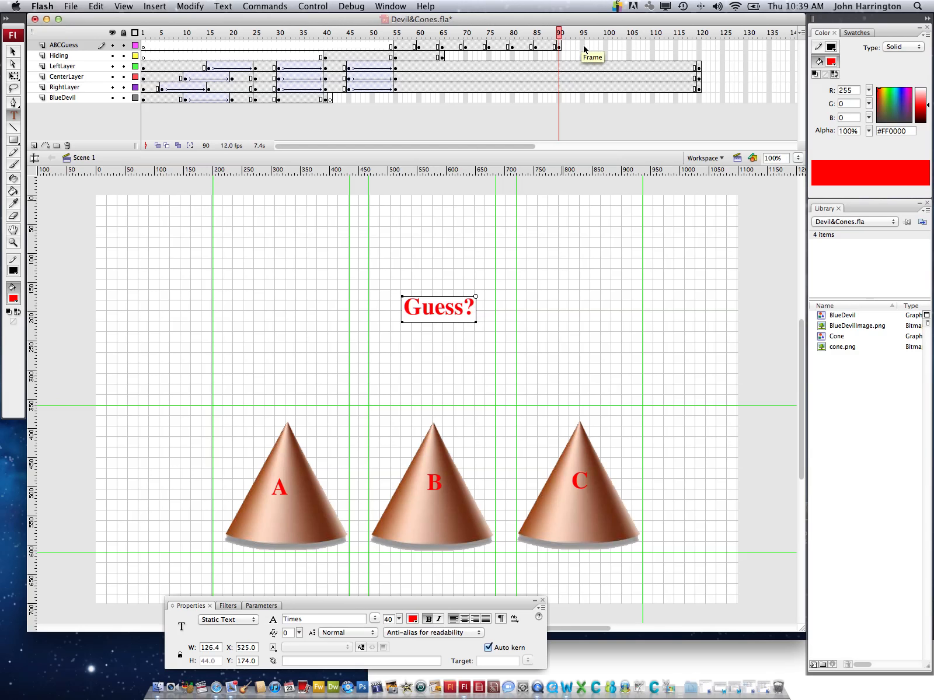
Extend the "Guess?" text by inserting a keyframe at frame 95 of the ABCGuess layer
{"action": "left_click", "coordinate": [583, 47]}
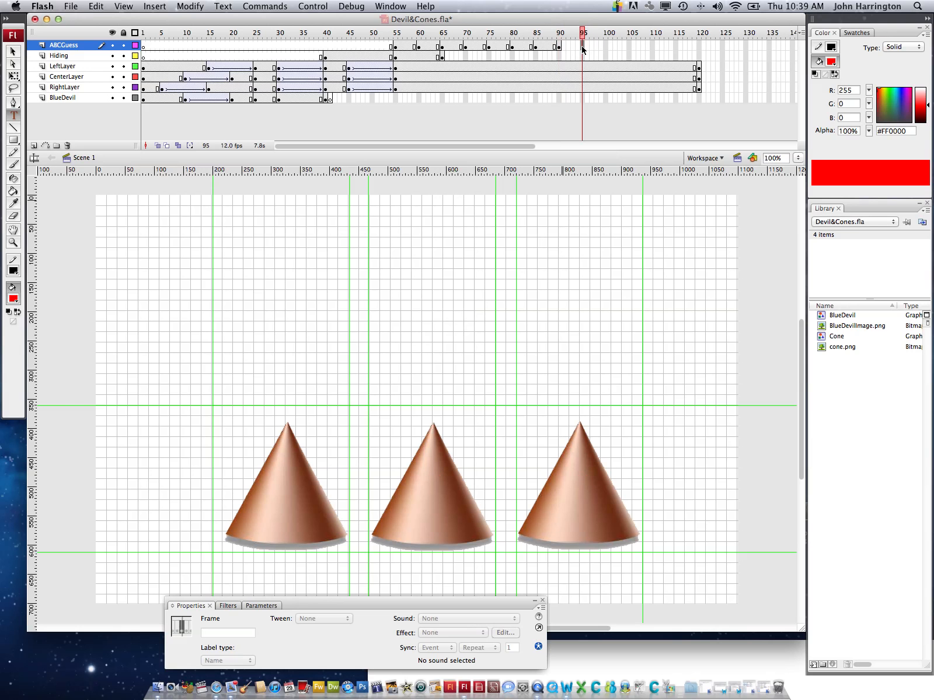
{"action": "right_click", "coordinate": [582, 48]}
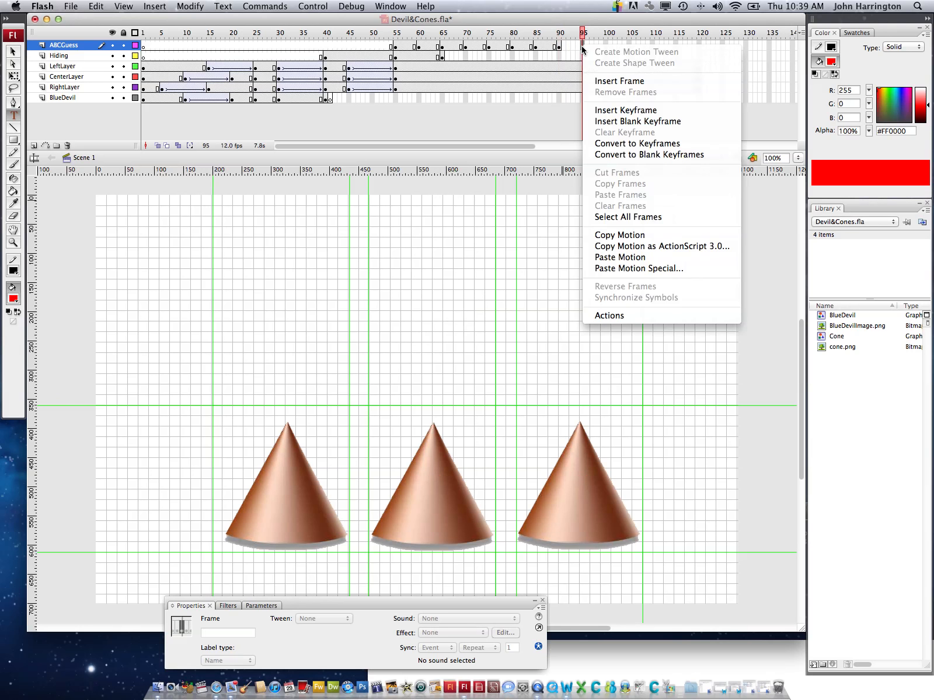
{"action": "left_click", "coordinate": [611, 113]}
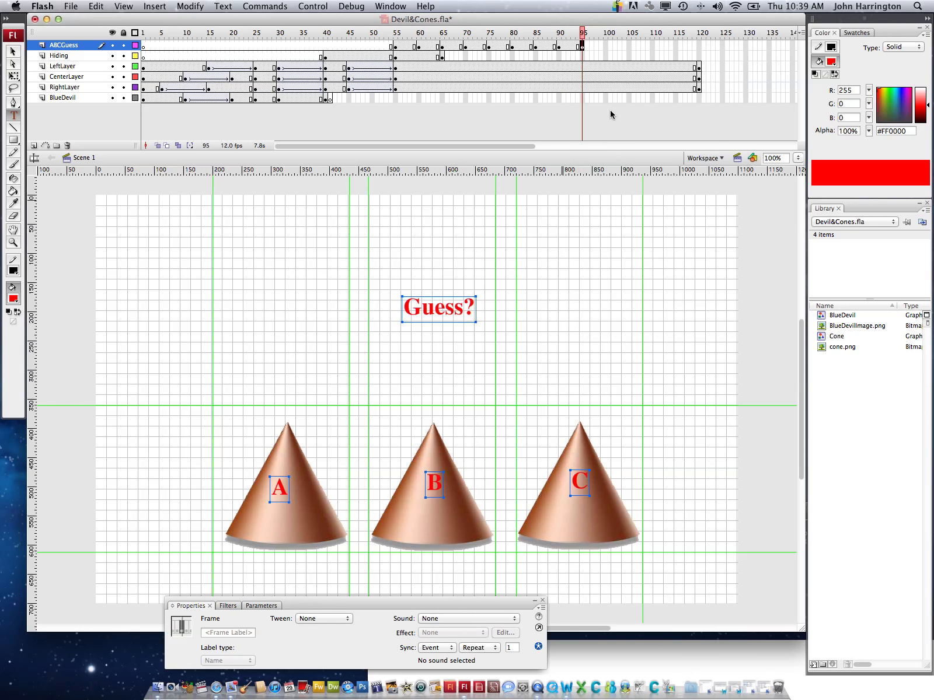
Check the stage at frames 90, 95 and 96 to see how long the guess text and letters last
{"action": "left_click", "coordinate": [606, 47]}
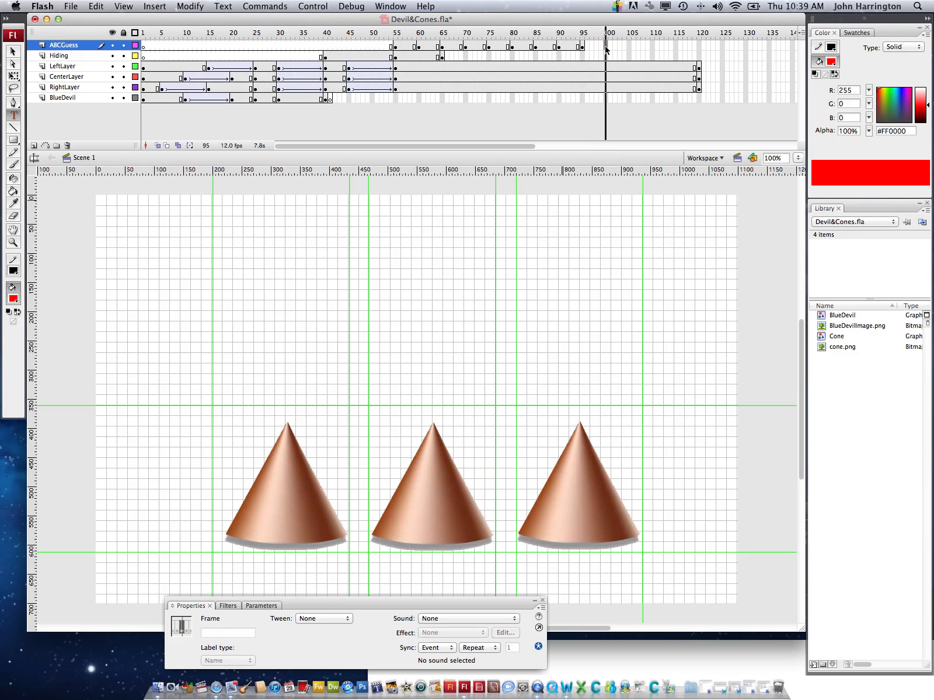
{"action": "left_click", "coordinate": [559, 38]}
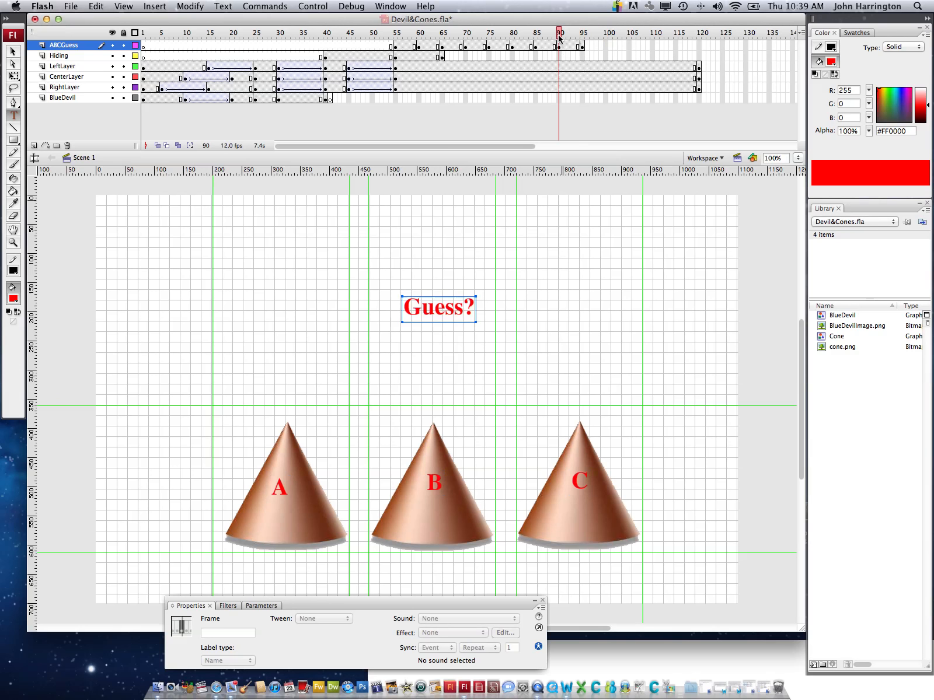
{"action": "left_click", "coordinate": [582, 36]}
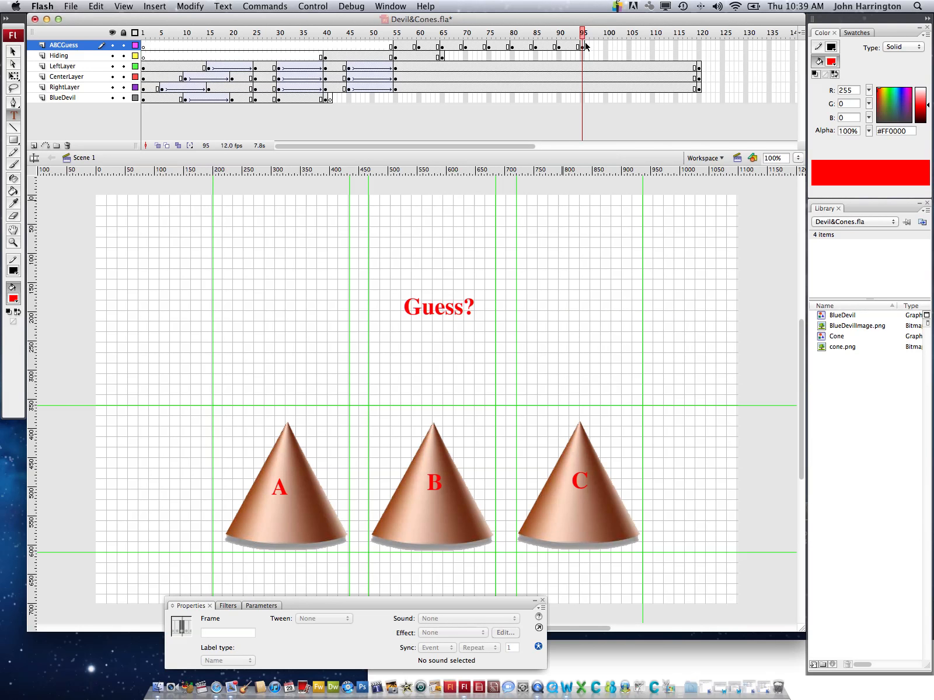
{"action": "left_click", "coordinate": [587, 38]}
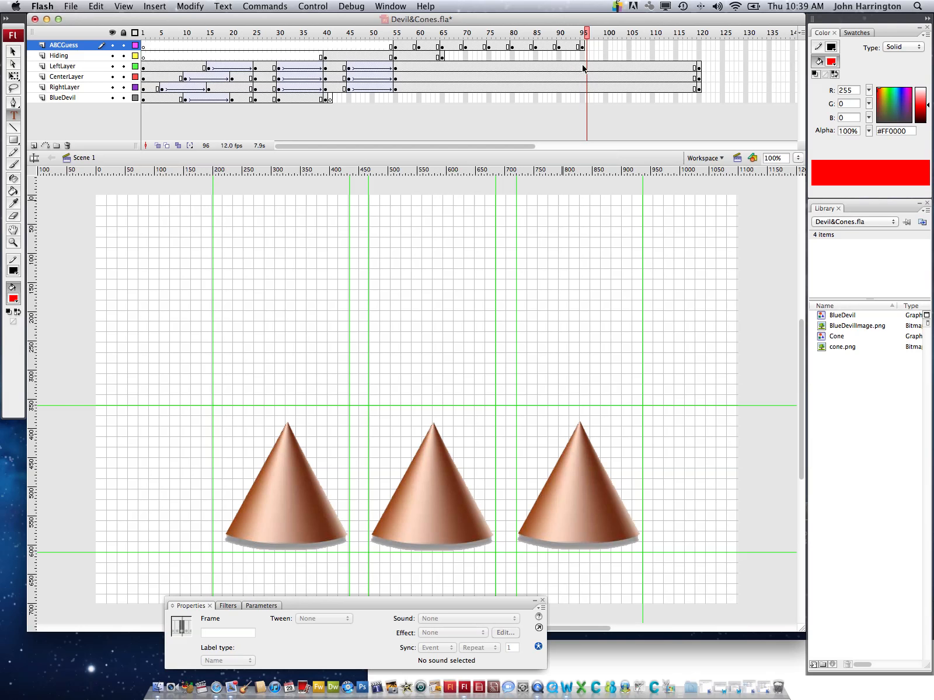
Select frame 95 of the LeftLayer layer
{"action": "left_click", "coordinate": [583, 68]}
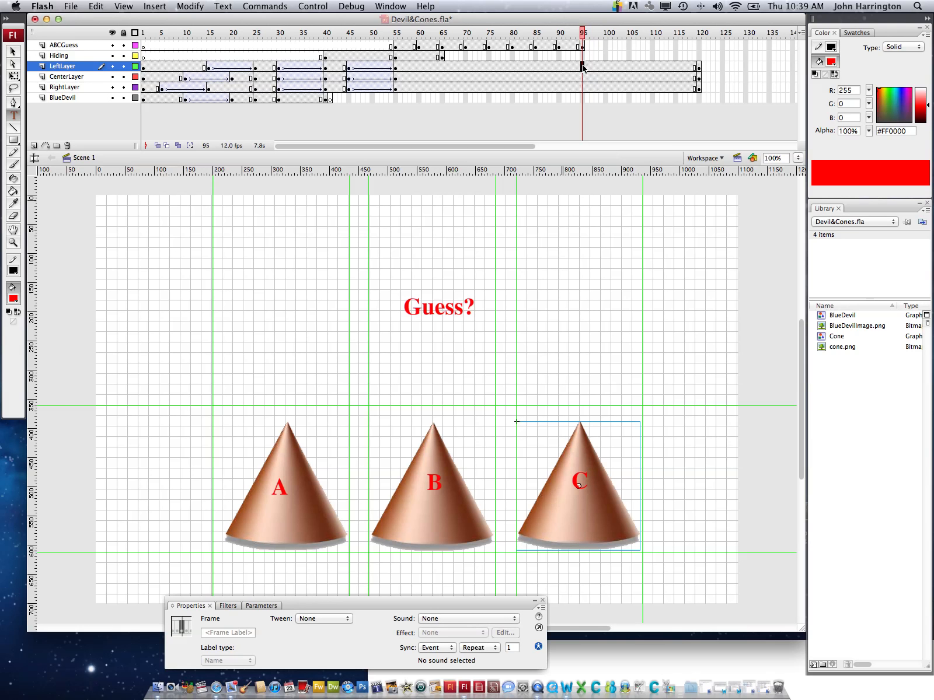